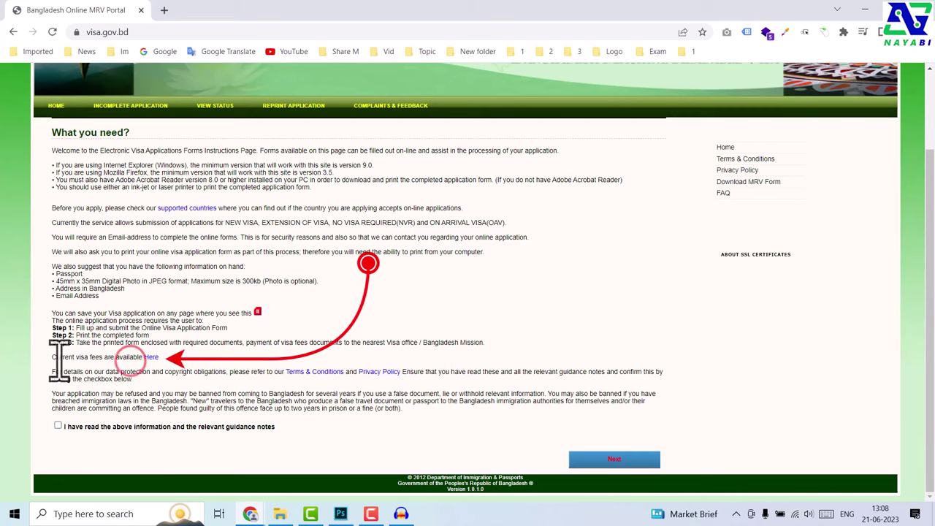
Look up India in the current visa fees table using a page search, and close the table.
drag(60, 358, 156, 358)
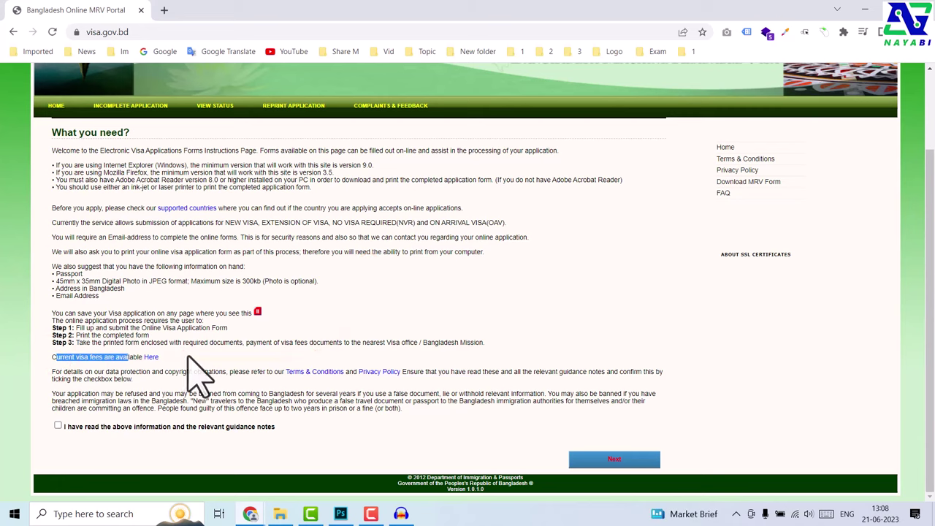
click(188, 358)
click(151, 358)
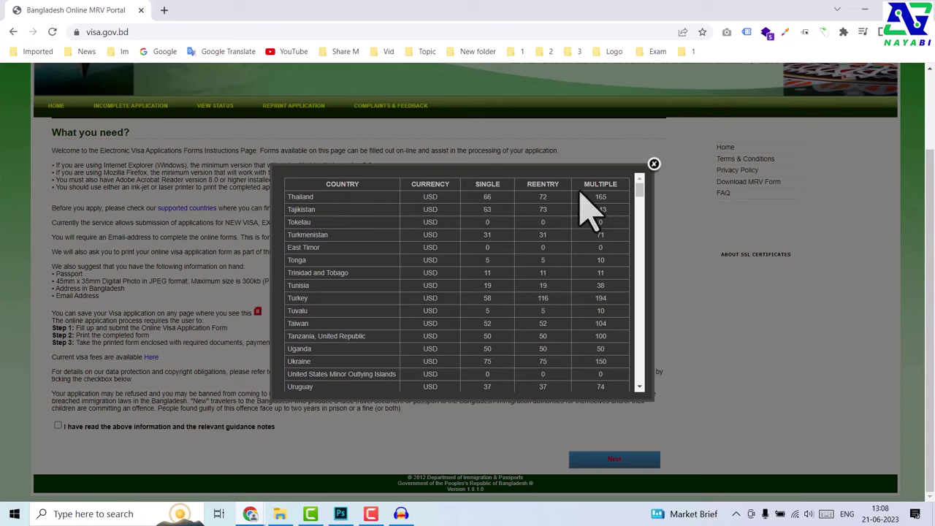
key(ctrl+f)
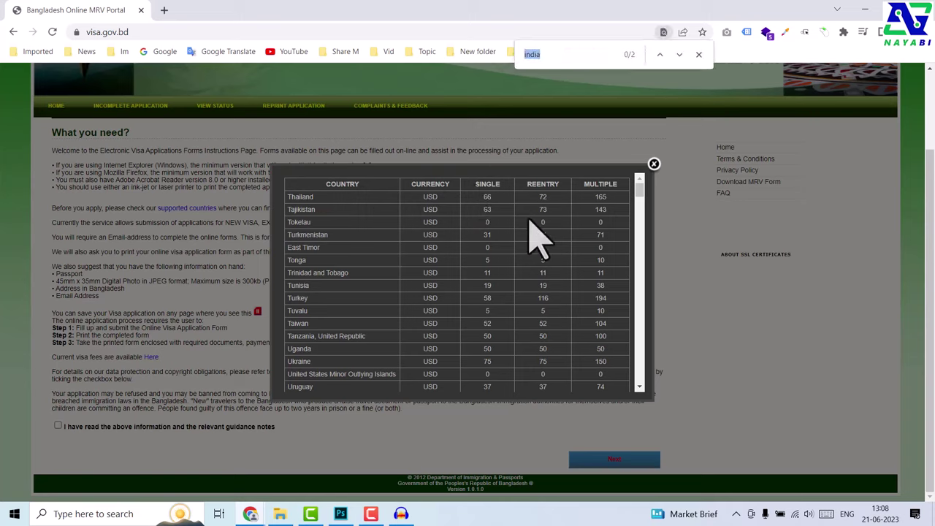
key(Return)
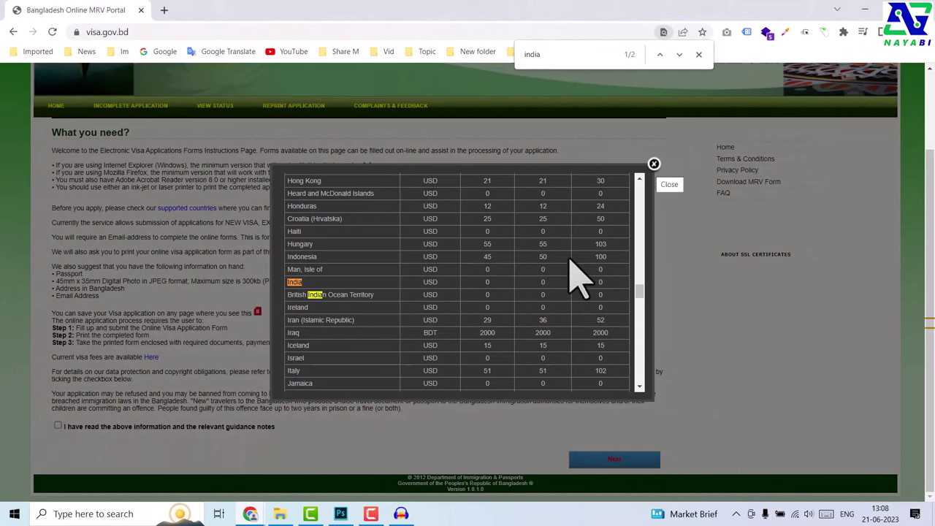
click(653, 165)
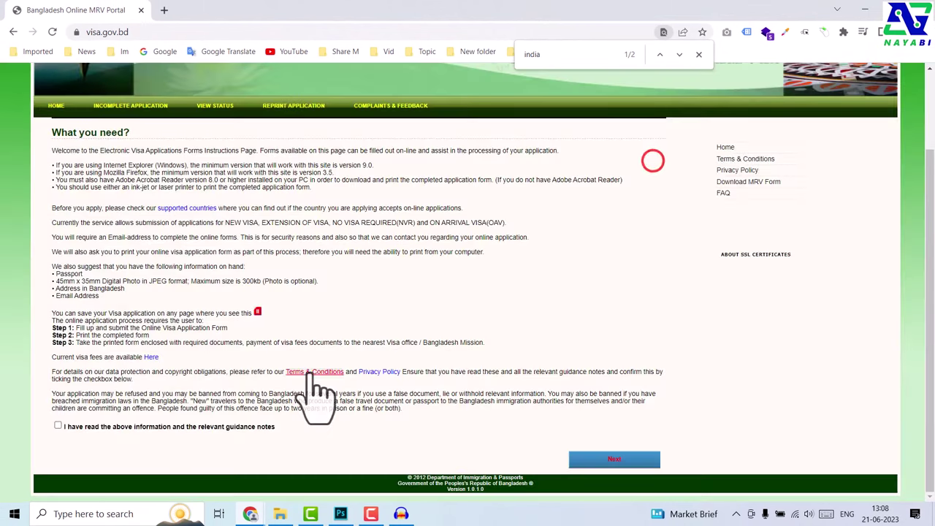
Confirm the guidance notes as read, and submit the application security form with the confirmed e-mail address and the security code.
click(58, 426)
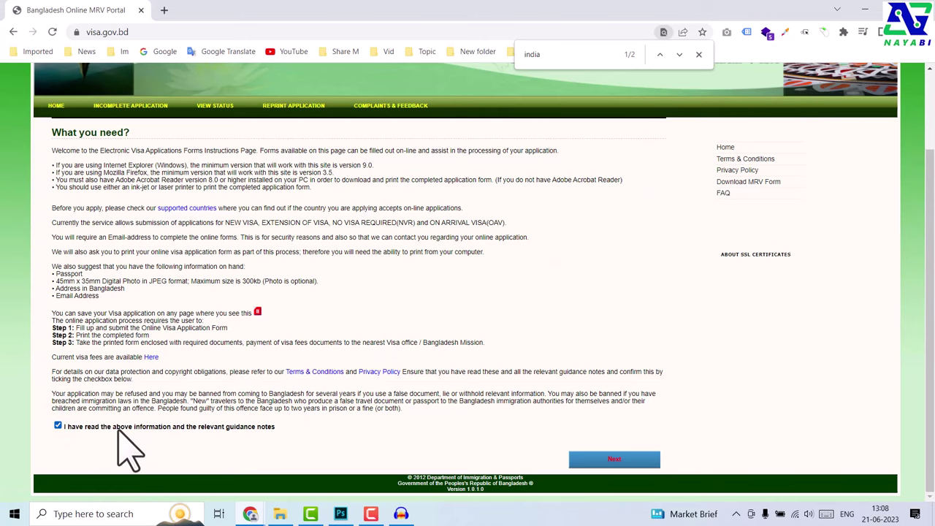
click(618, 459)
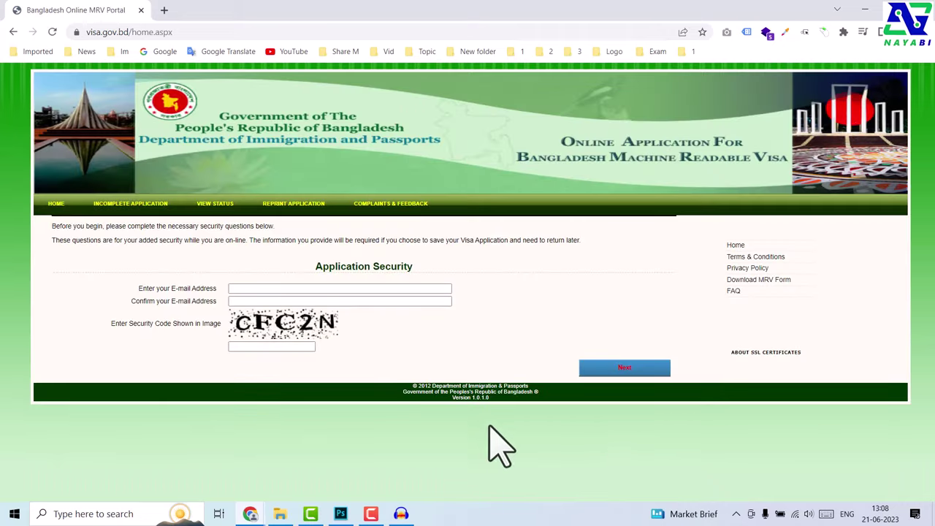
drag(135, 288, 214, 289)
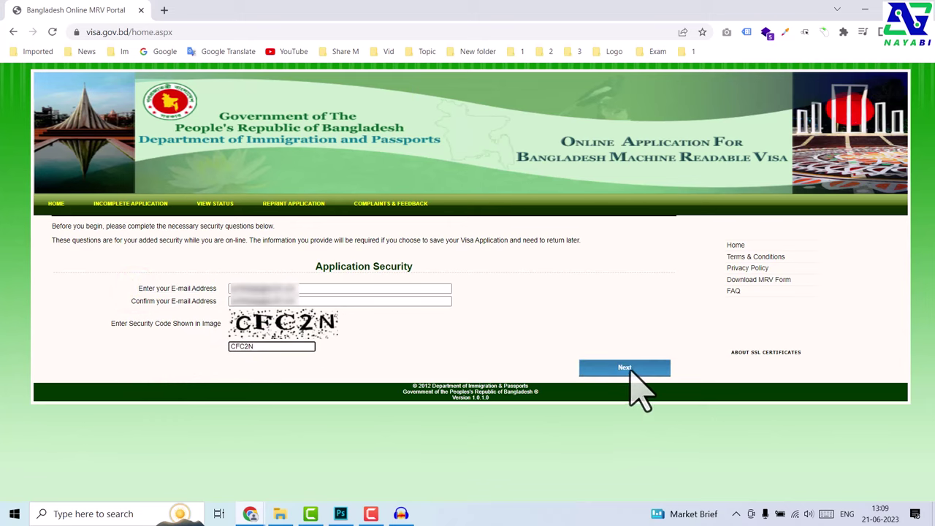
click(628, 367)
Examine the required photo dimensions, format and maximum file size in the personal information form.
scroll(361, 319, down, 2)
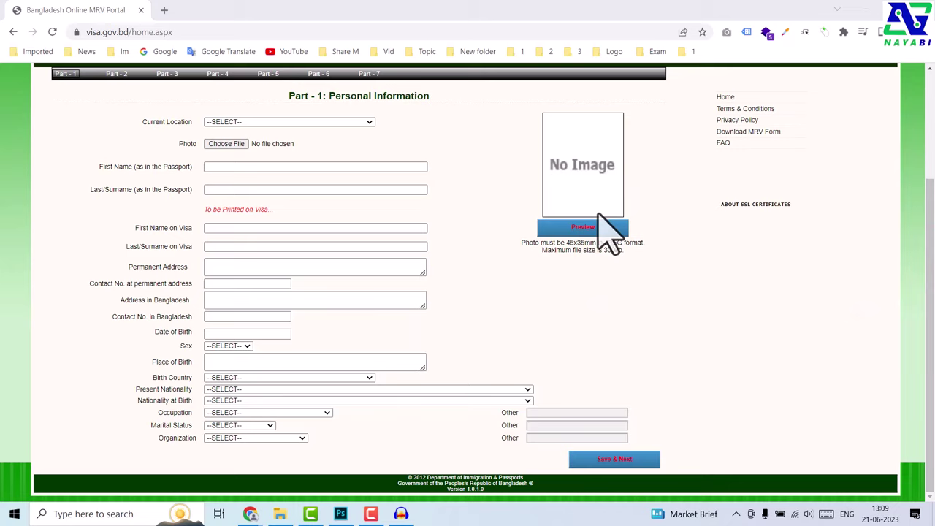
click(582, 257)
drag(575, 252, 592, 252)
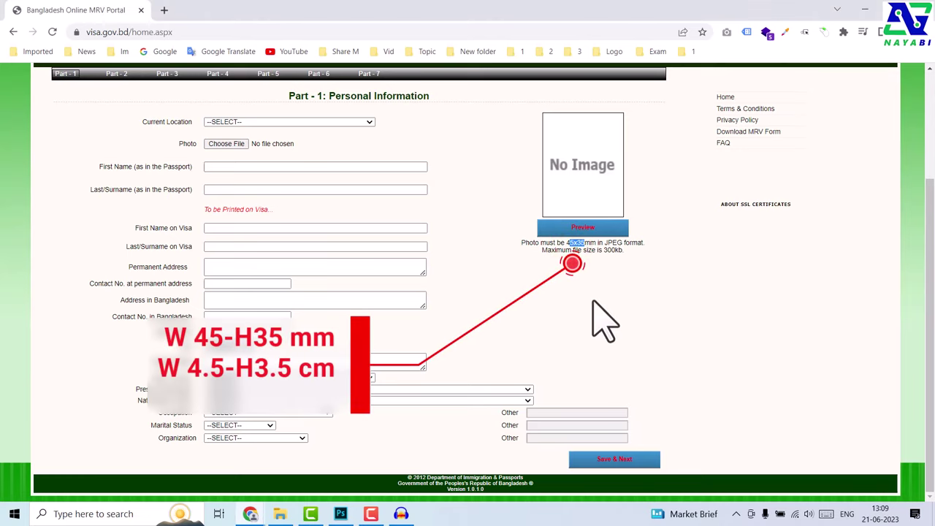
click(576, 245)
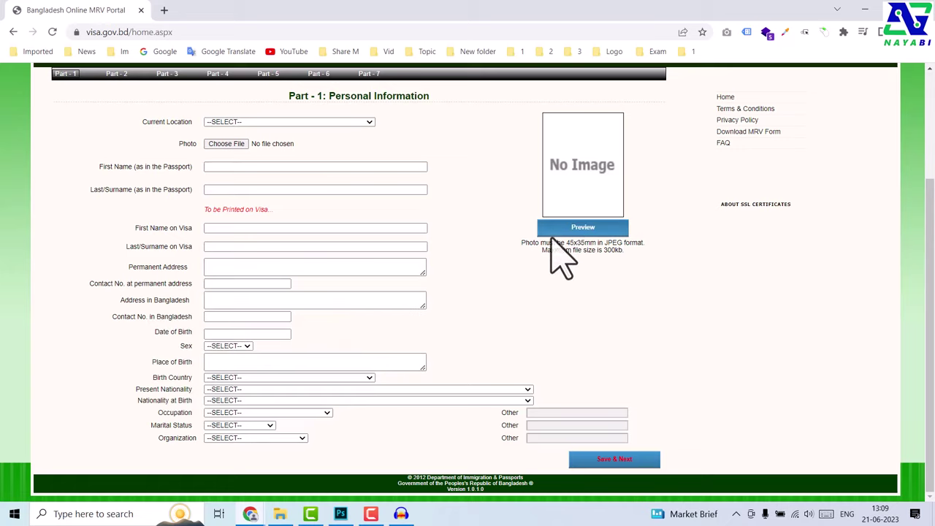
drag(567, 243, 601, 244)
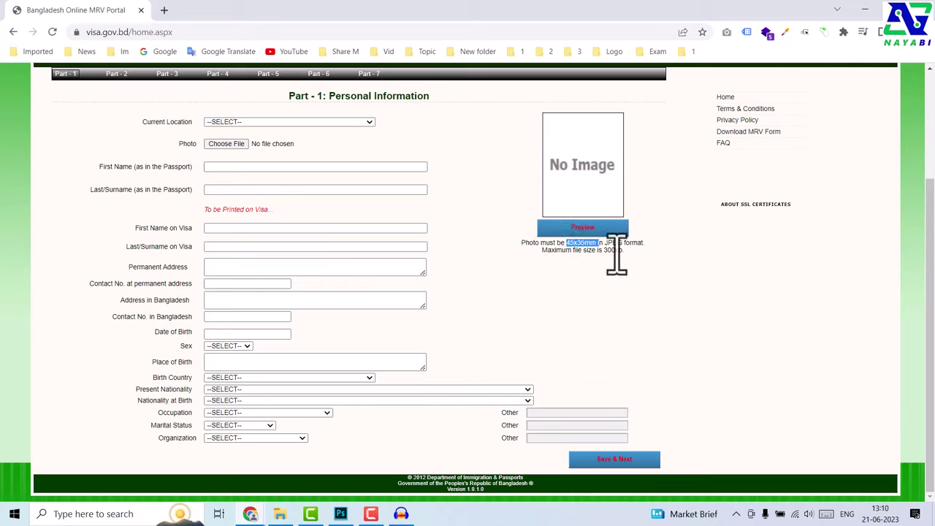
Set the applicant's current location to INDIA.
click(286, 122)
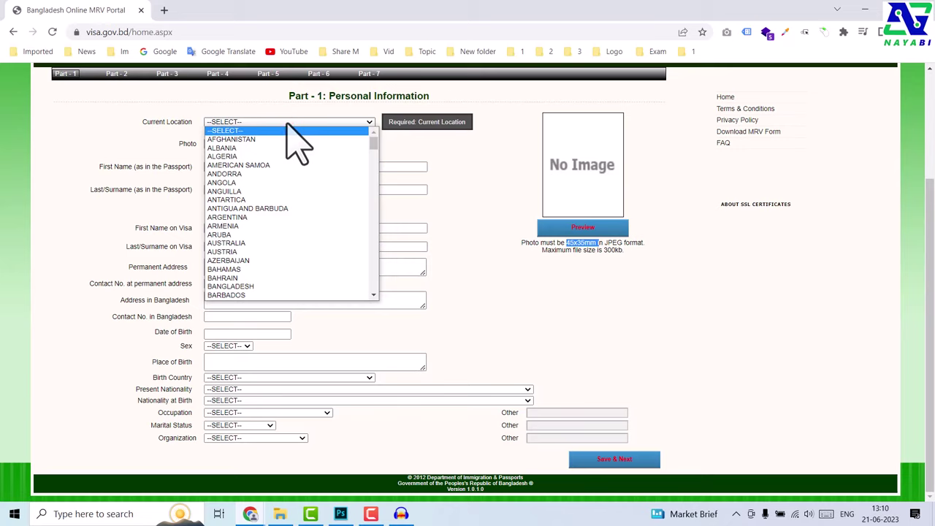
text(india)
key(Return)
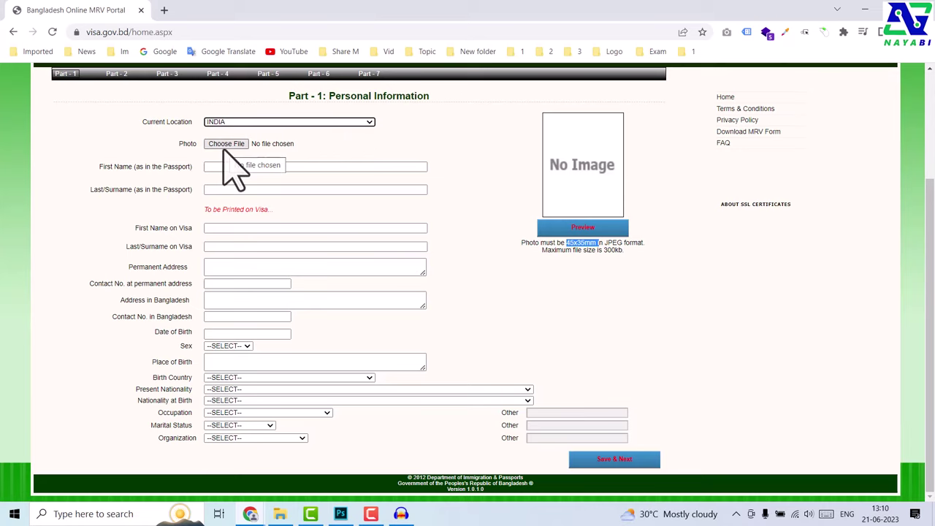
Upload the portrait photo from the Visa folder on the Desktop and preview it in the form.
click(558, 250)
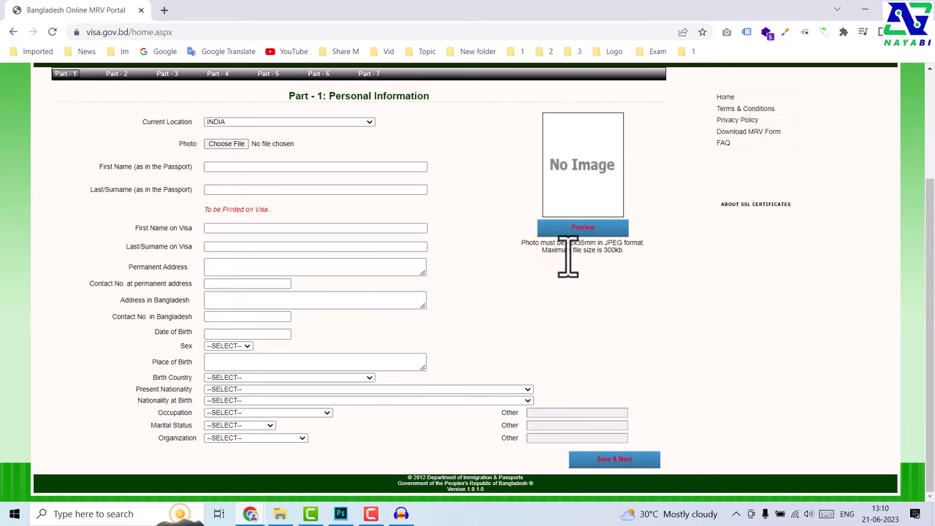
click(226, 144)
double_click(220, 146)
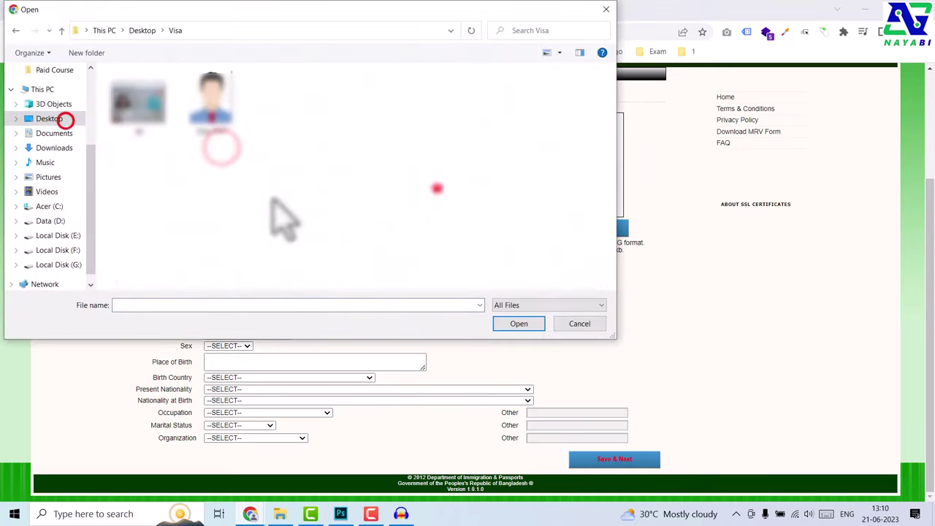
double_click(212, 99)
click(588, 230)
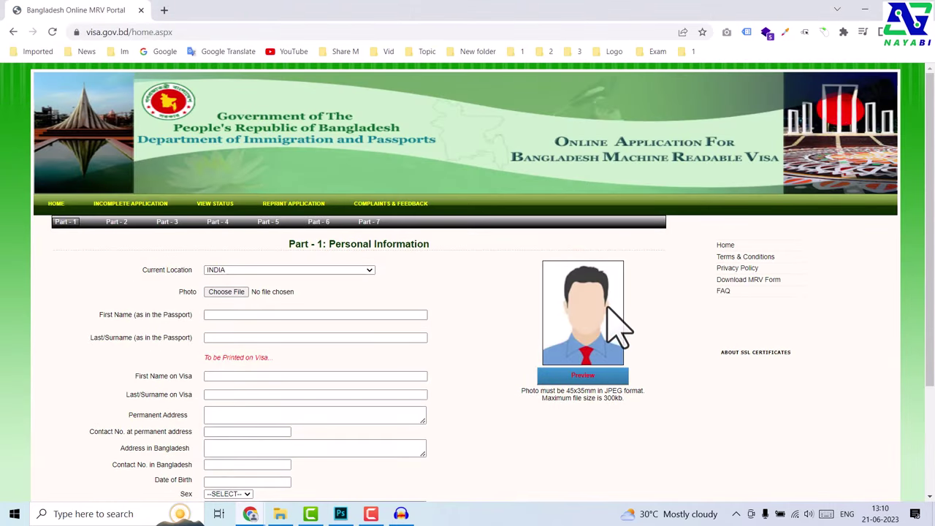
Examine the first name and surname fields for the passport and for printing on the visa.
scroll(610, 310, down, 1)
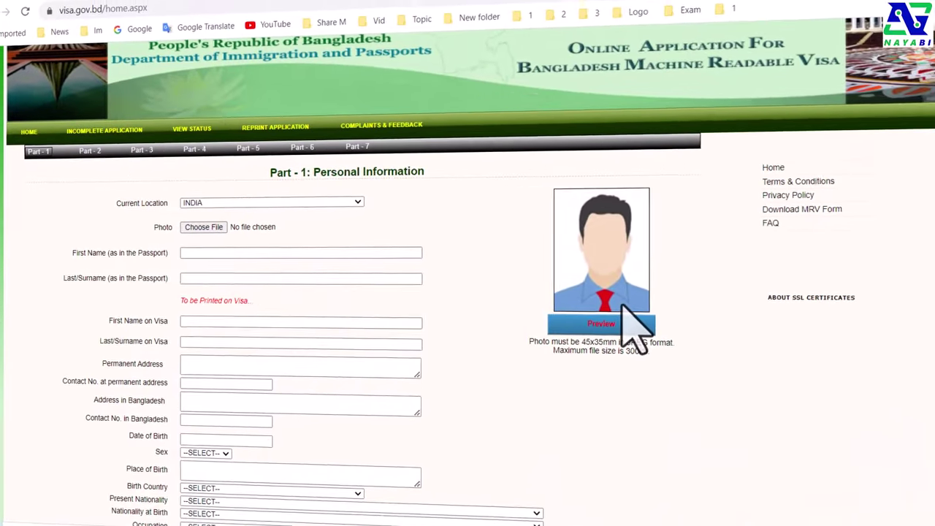
scroll(643, 333, down, 2)
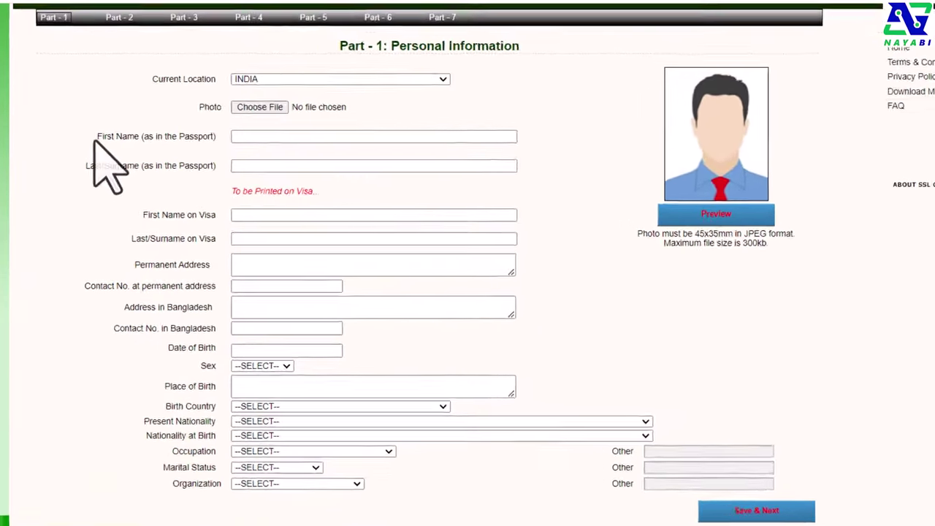
drag(95, 162, 143, 163)
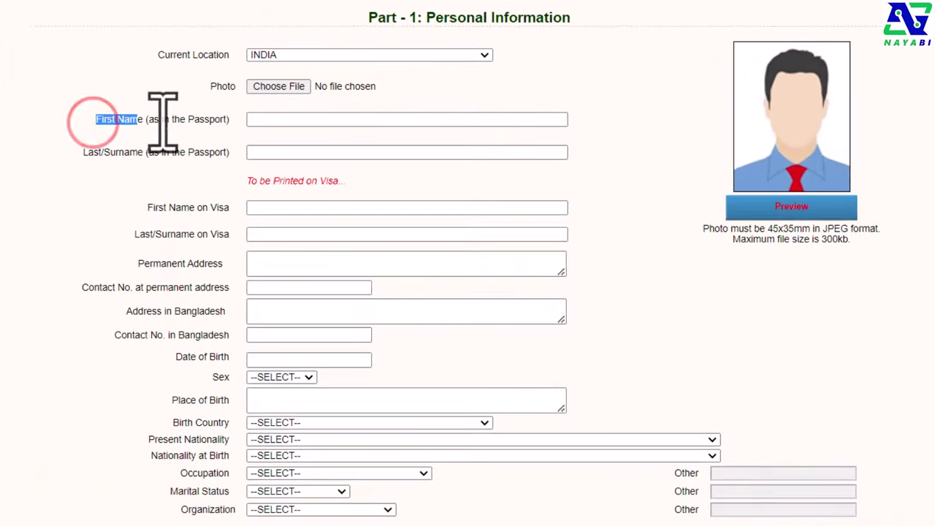
click(137, 162)
drag(149, 119, 227, 121)
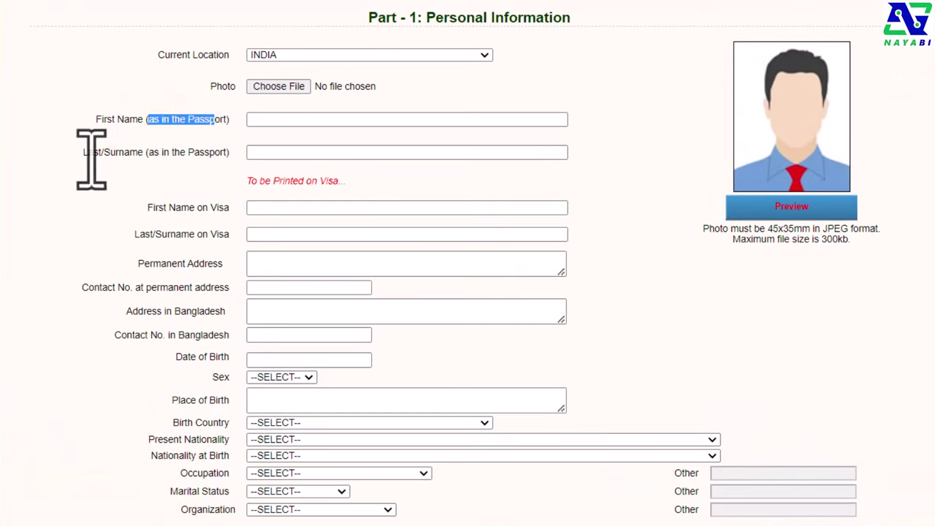
drag(82, 153, 287, 156)
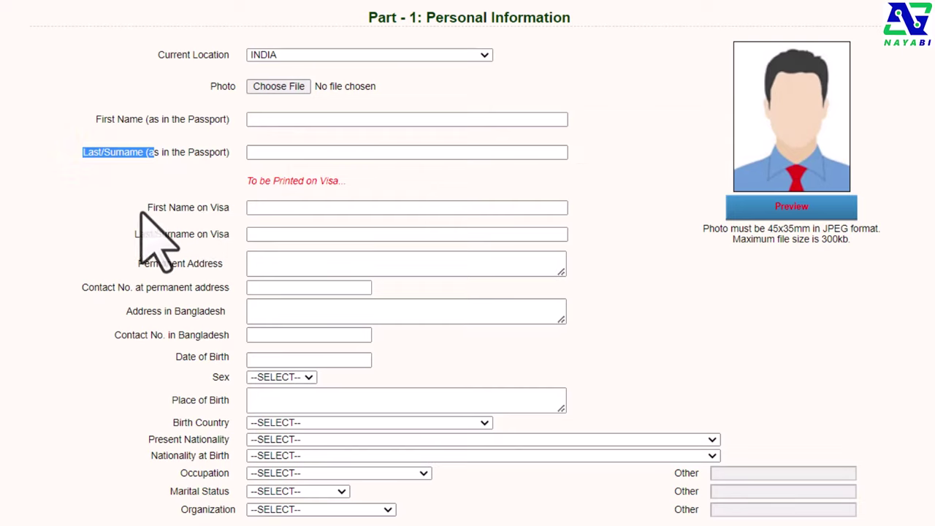
drag(146, 208, 277, 209)
click(278, 208)
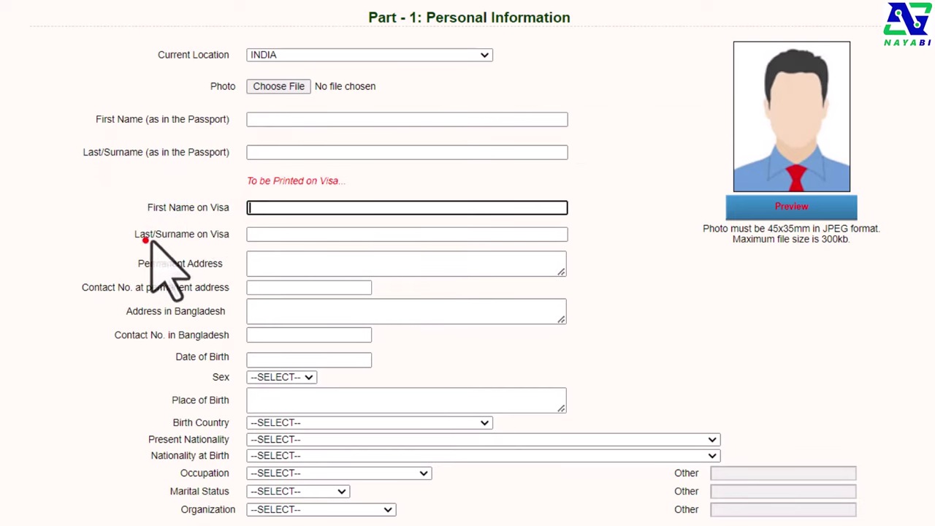
drag(145, 234, 278, 235)
click(270, 234)
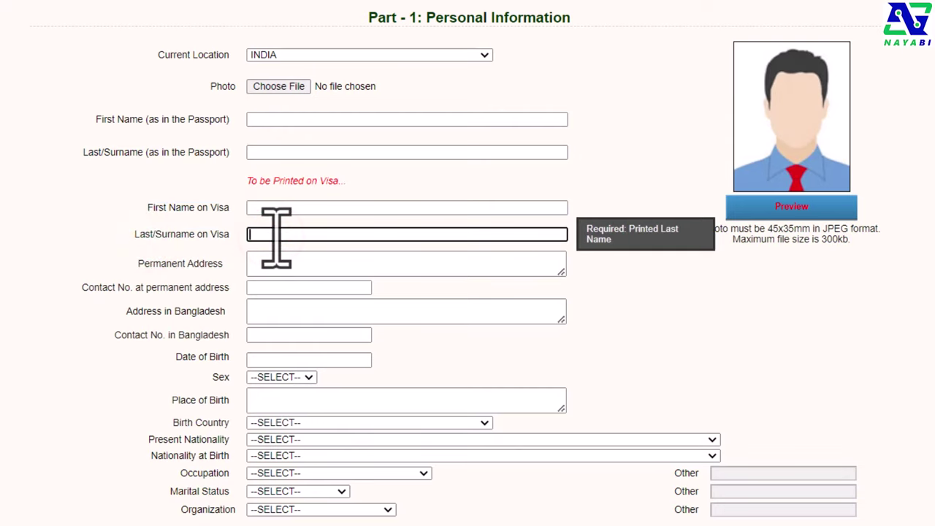
Examine the permanent address, address in Bangladesh, contact number and date of birth fields.
drag(138, 263, 213, 267)
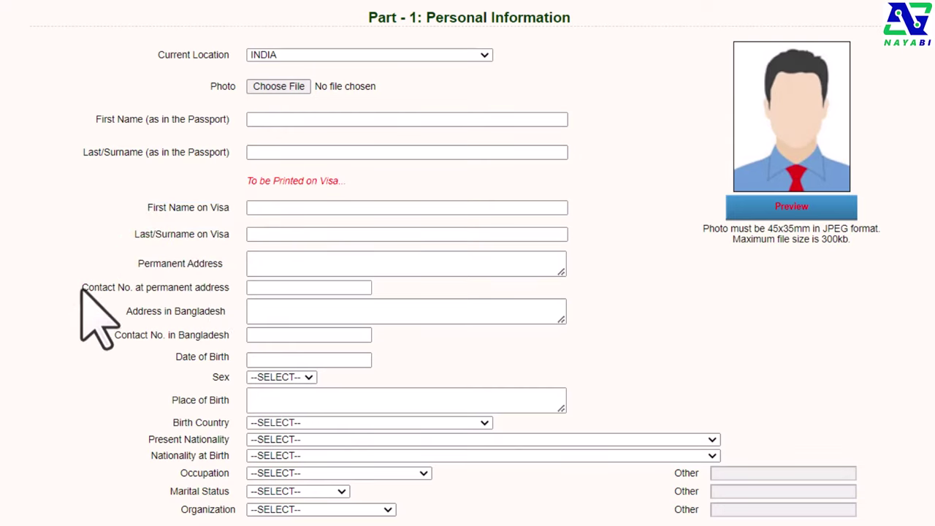
drag(81, 287, 282, 292)
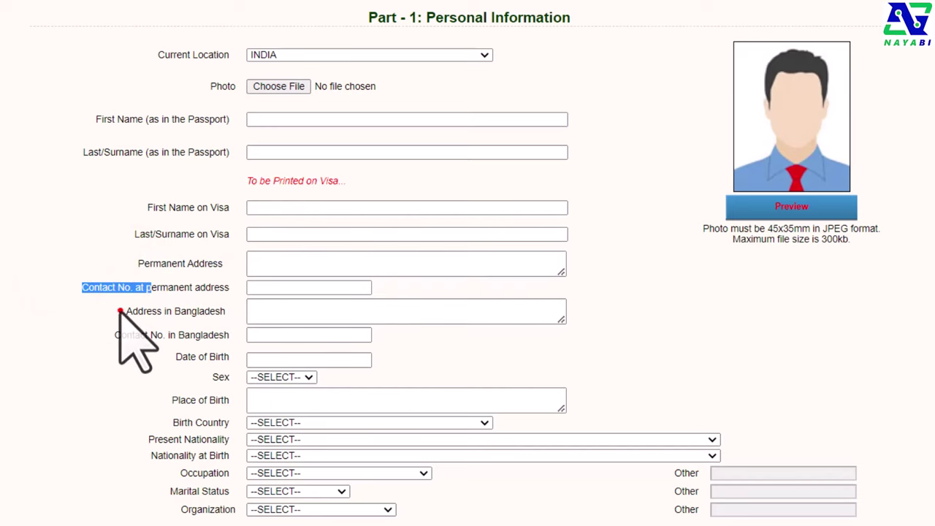
drag(123, 311, 229, 335)
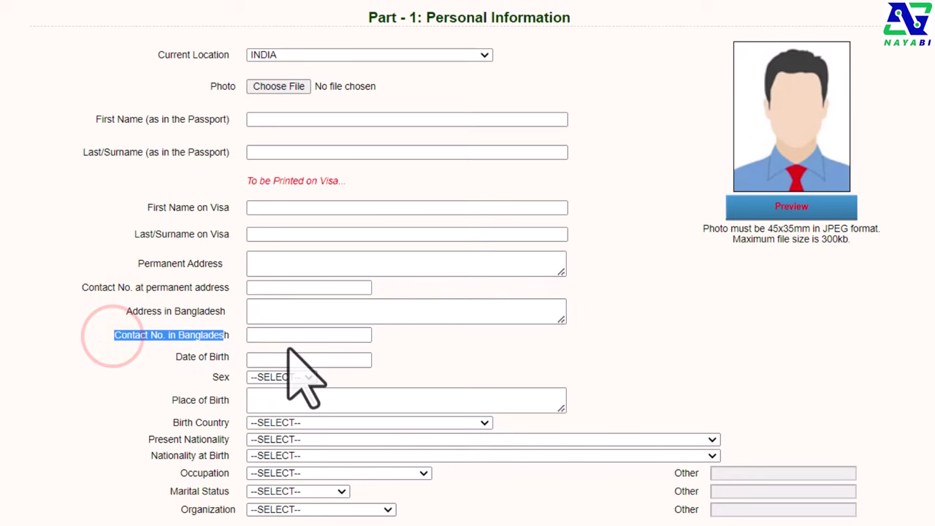
click(167, 356)
drag(188, 362, 244, 385)
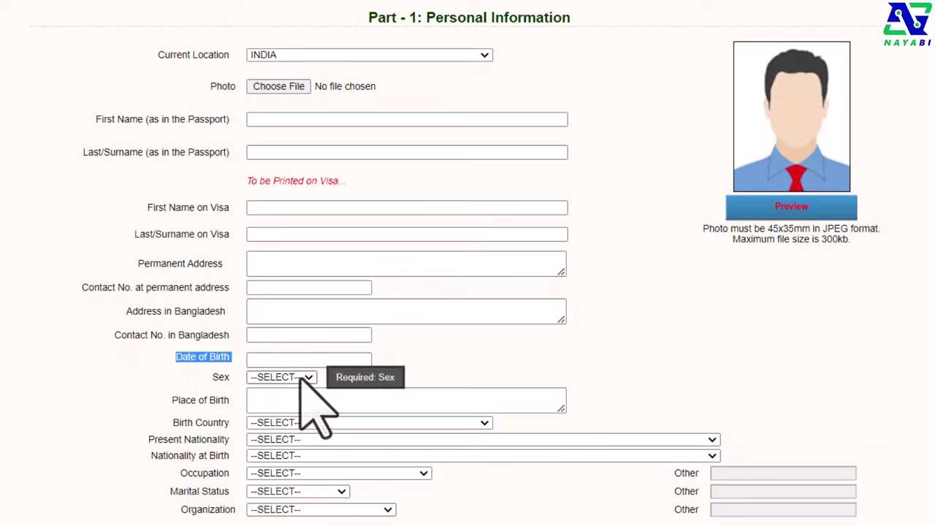
Set the applicant's sex to MALE and the birth country to INDIA.
click(301, 377)
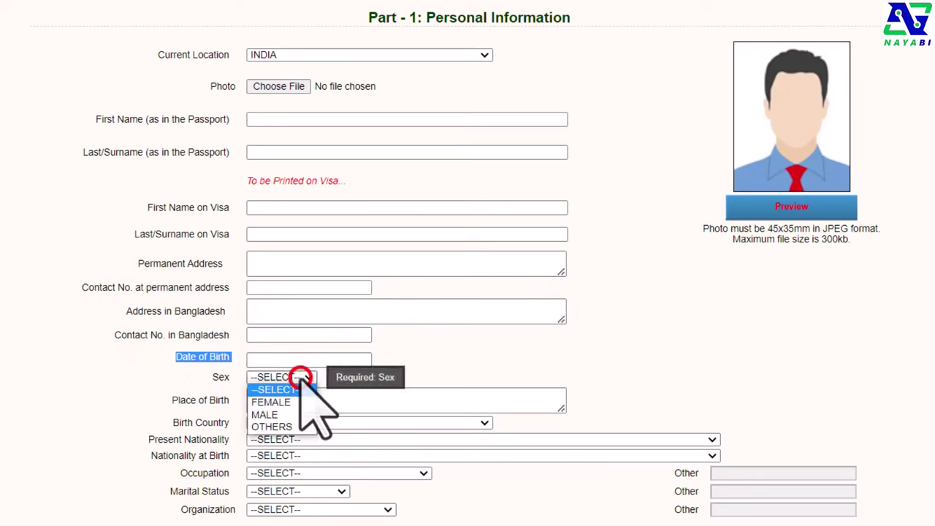
click(269, 413)
drag(162, 402, 285, 405)
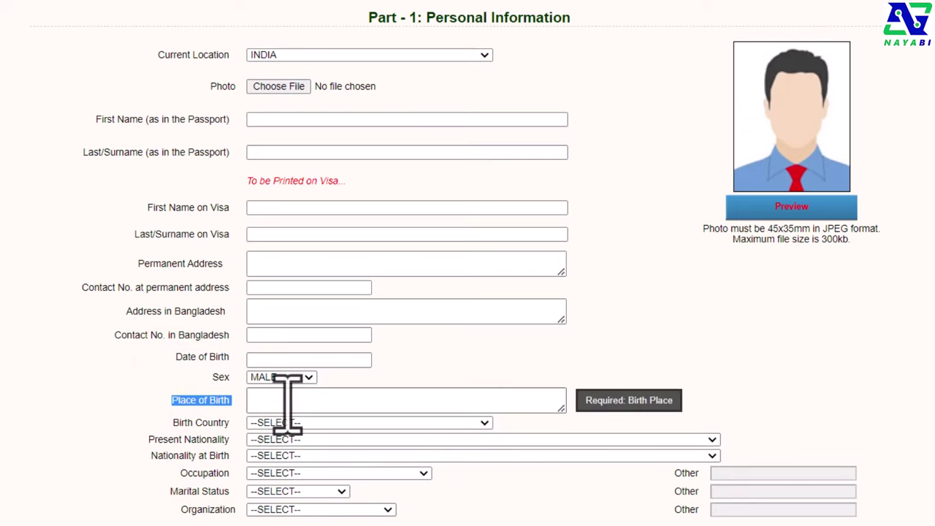
click(287, 401)
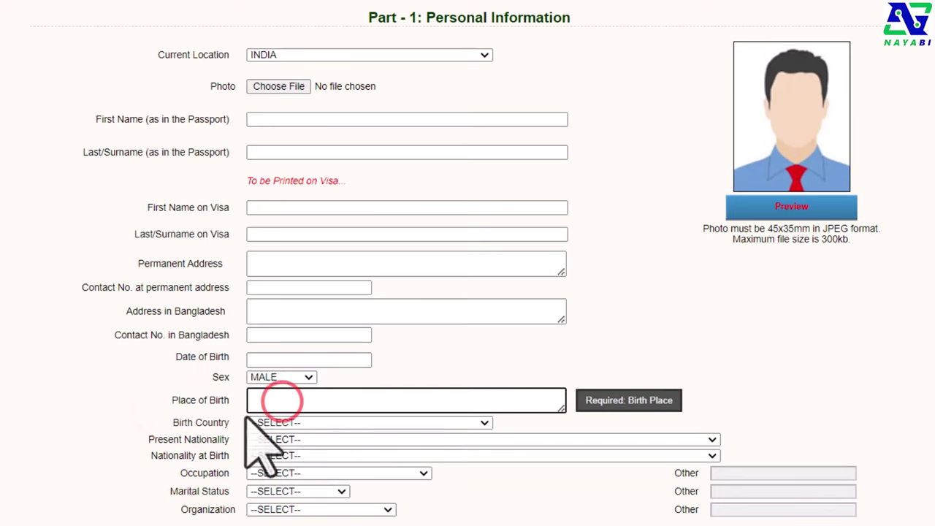
click(329, 423)
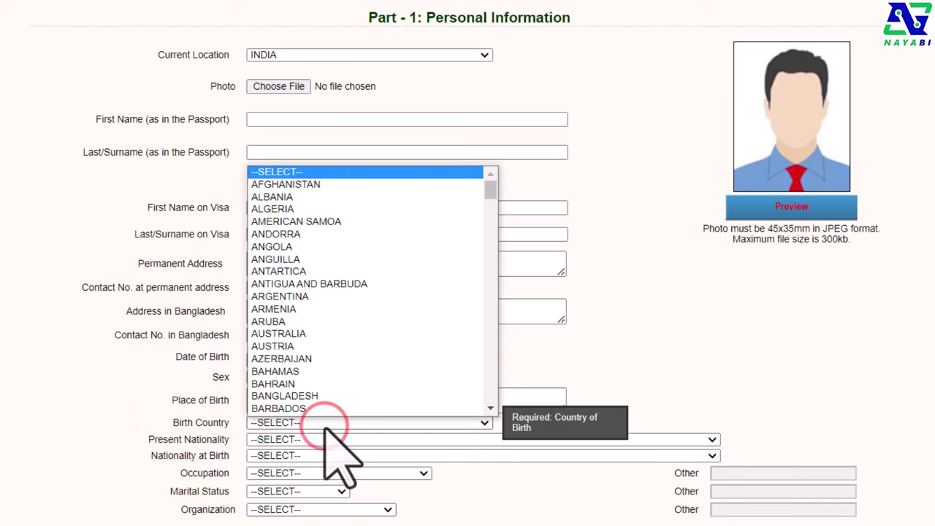
text(in)
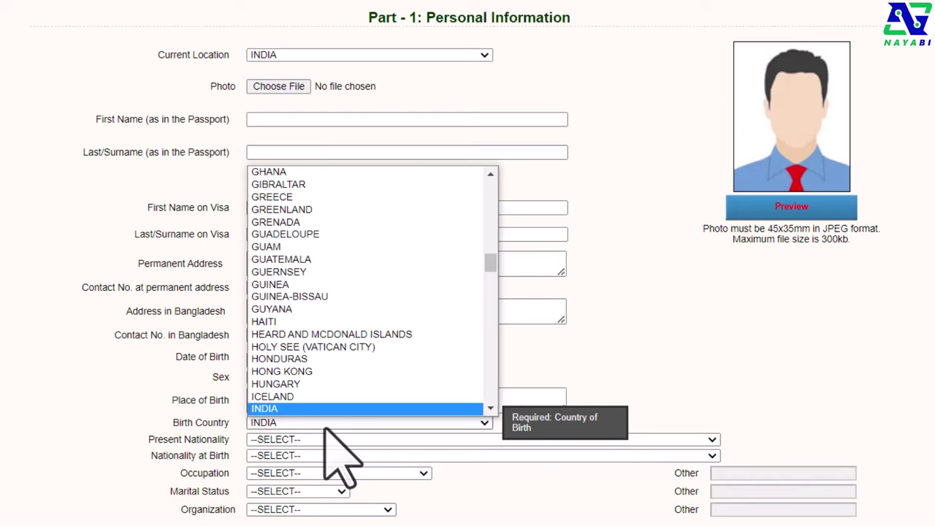
key(Return)
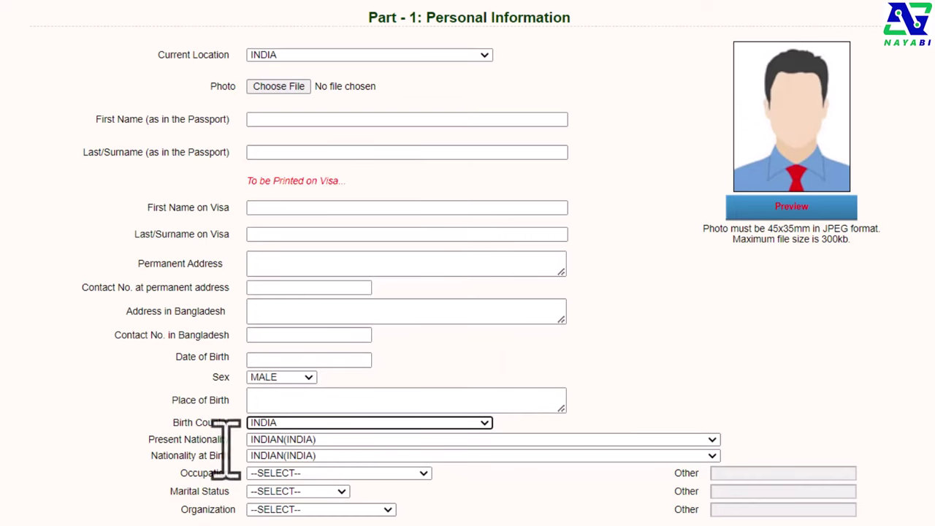
Set the applicant's occupation to PRIVATE SERVICE and the marital status to SINGLE.
click(374, 472)
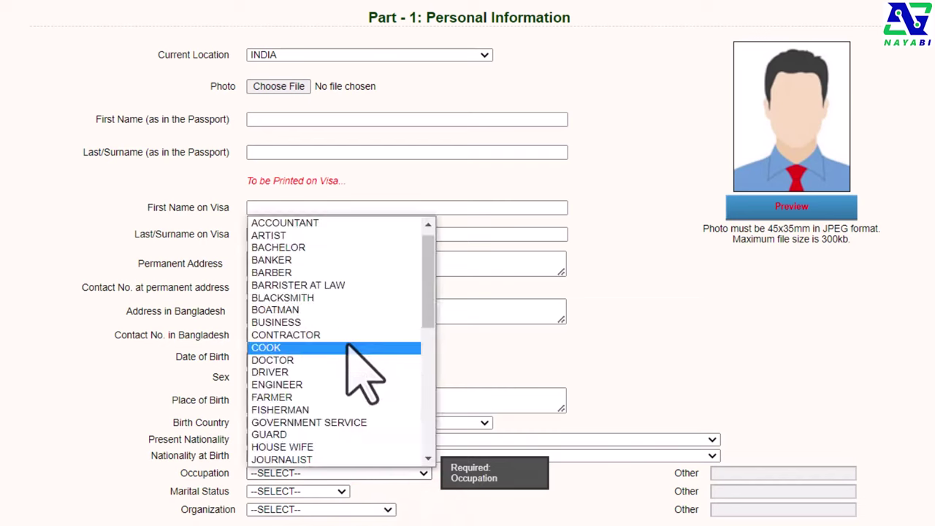
scroll(344, 338, down, 5)
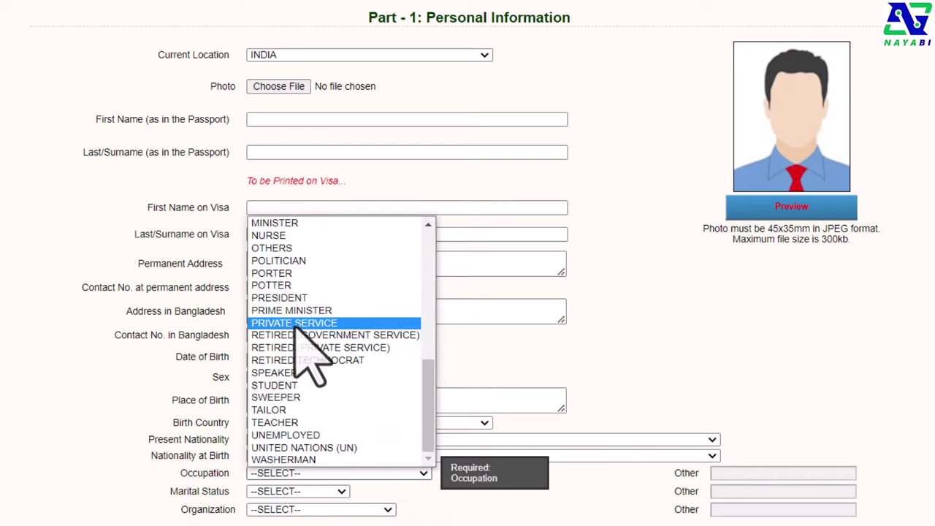
click(296, 323)
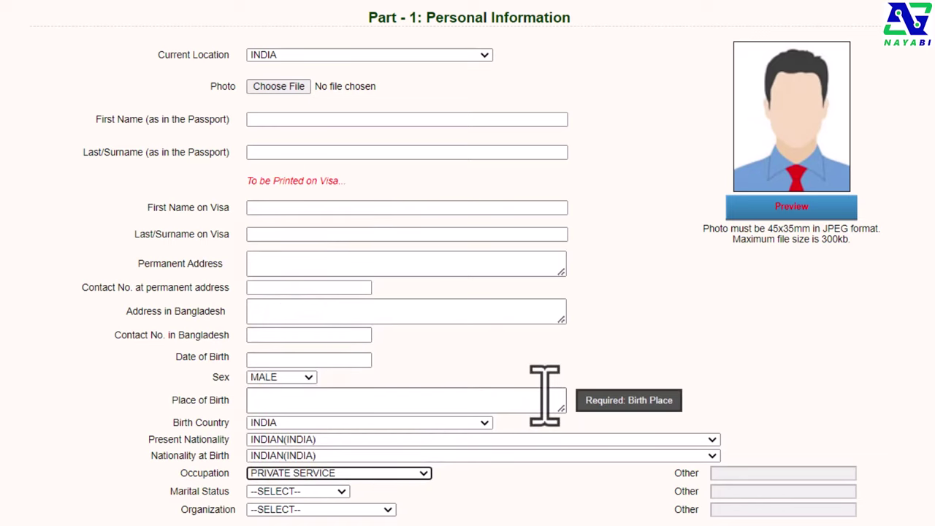
click(321, 491)
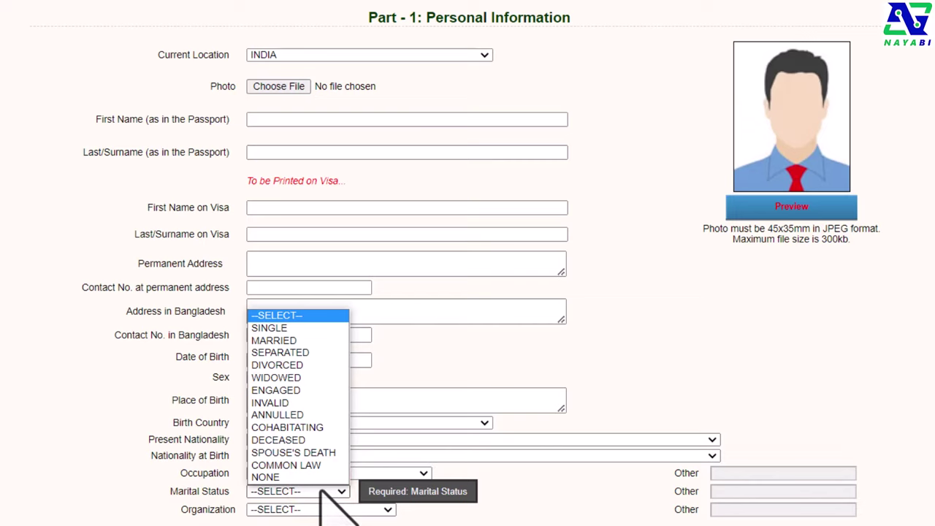
click(282, 328)
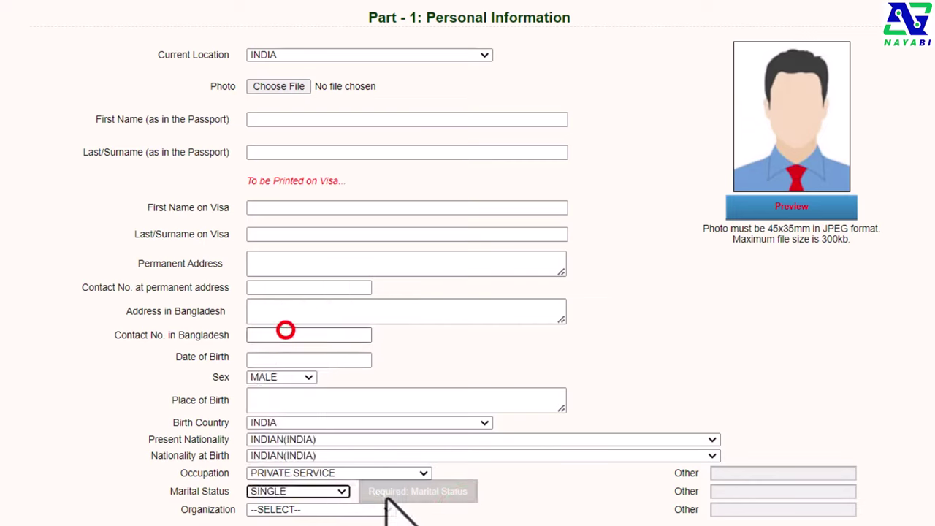
Examine the organization options and the address and contact number fields for Bangladesh.
click(354, 509)
drag(392, 334, 387, 278)
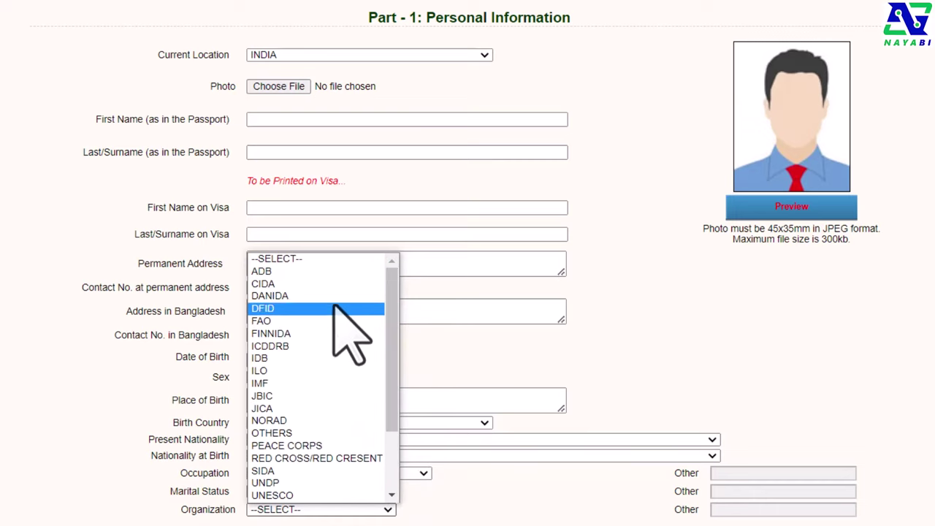
click(502, 511)
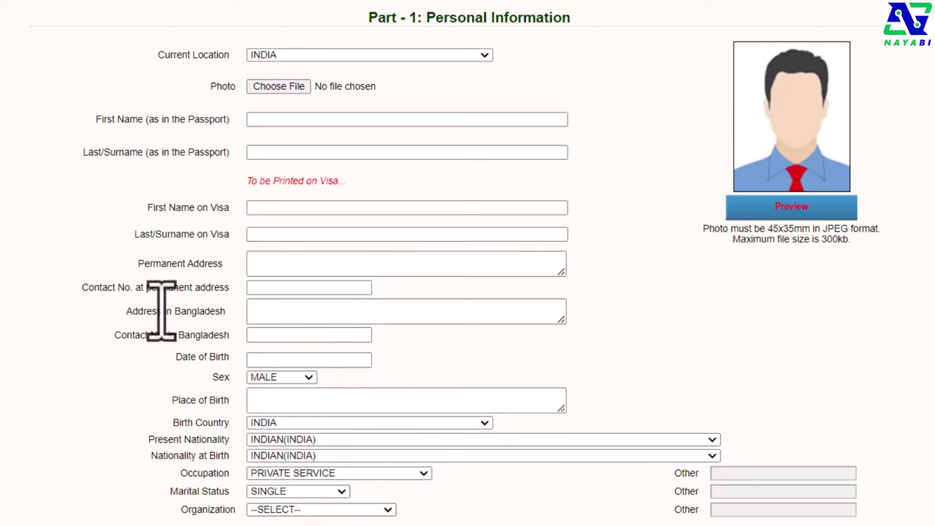
drag(125, 312, 221, 312)
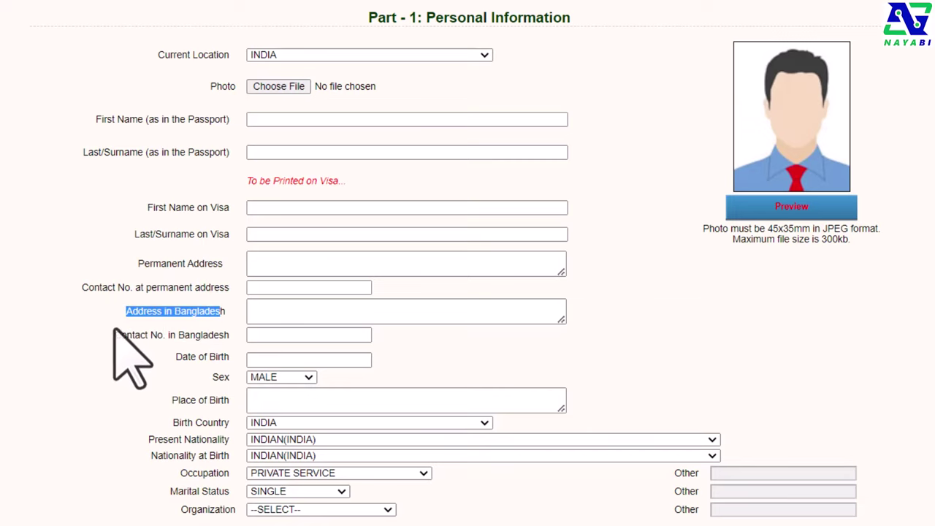
drag(111, 336, 228, 336)
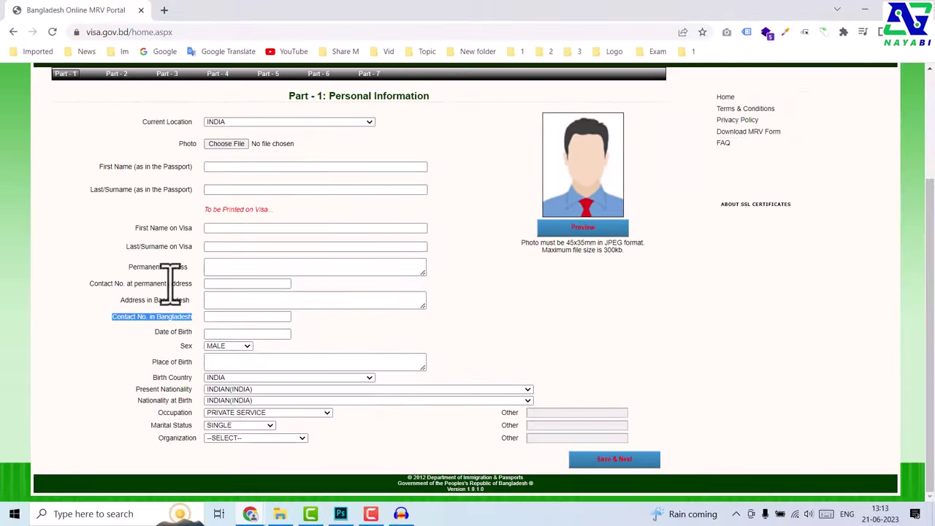
Search Google for "bangladesh hotel booking for indian" and open the Booking.com, Agoda and Trivago results in separate tabs.
click(164, 11)
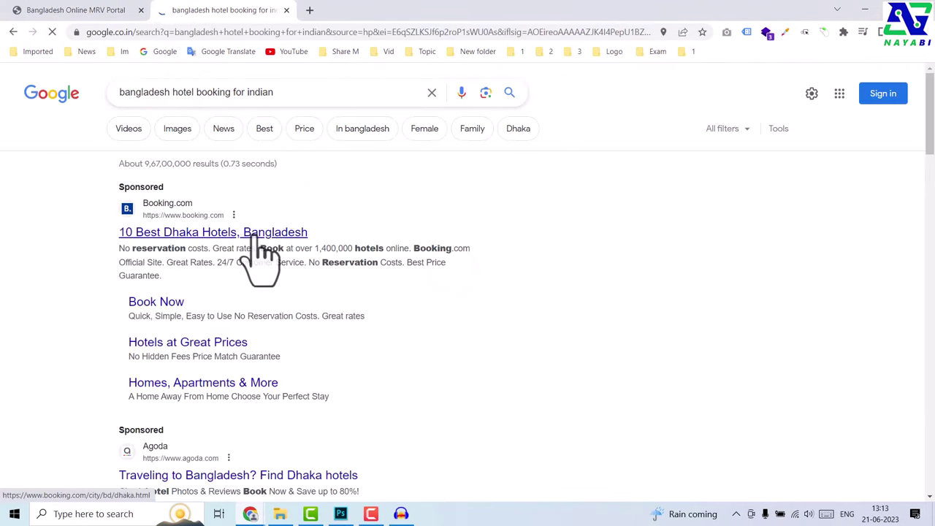
ctrl+click(254, 232)
scroll(386, 277, down, 4)
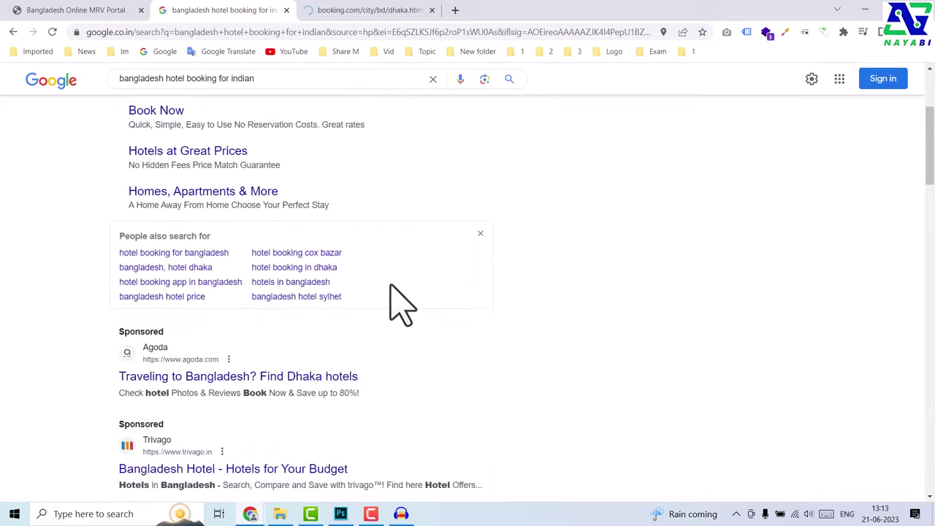
ctrl+click(305, 326)
ctrl+click(309, 418)
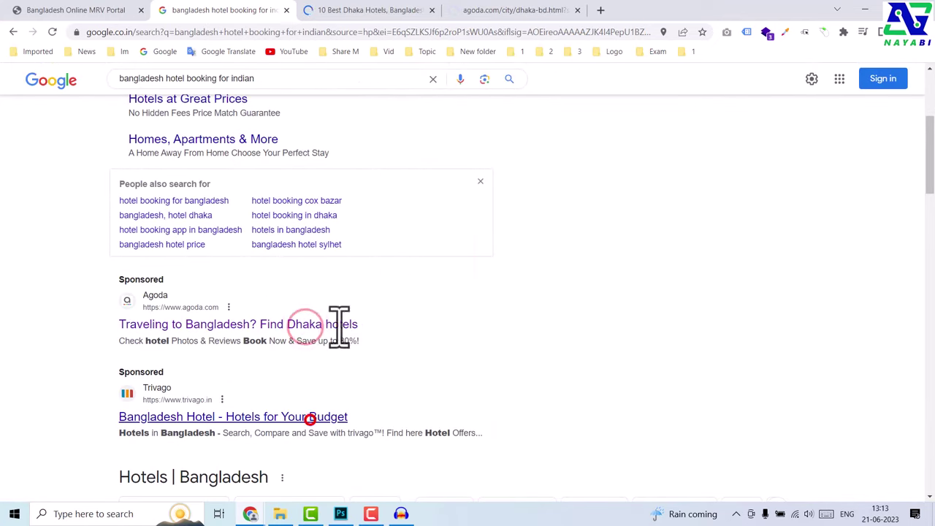
Search Booking.com for Dhaka hotels from 27 to 29 July 2023 with a flexibility of ± 1 days.
click(348, 11)
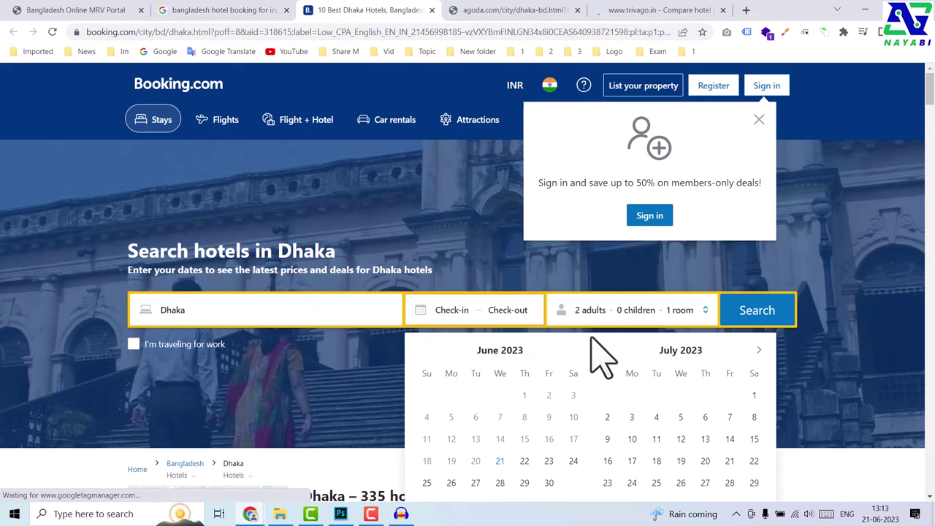
click(759, 120)
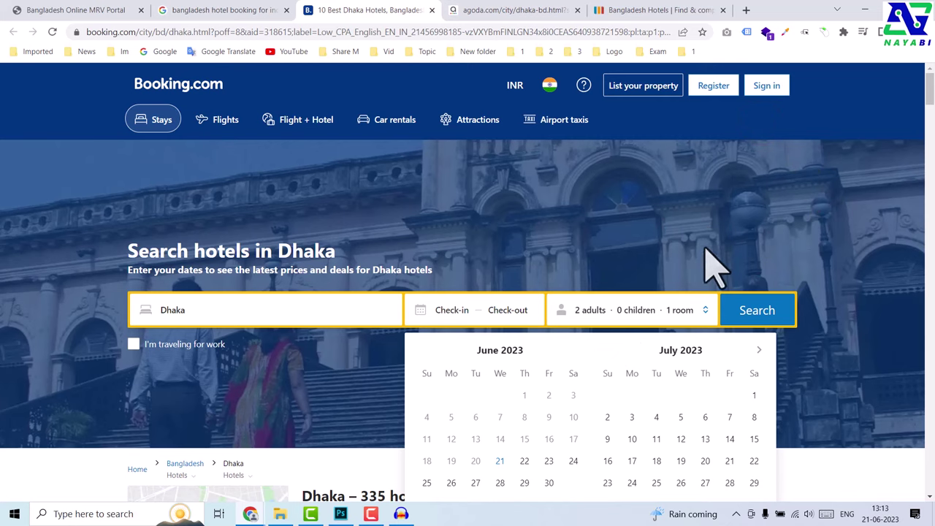
scroll(713, 267, down, 3)
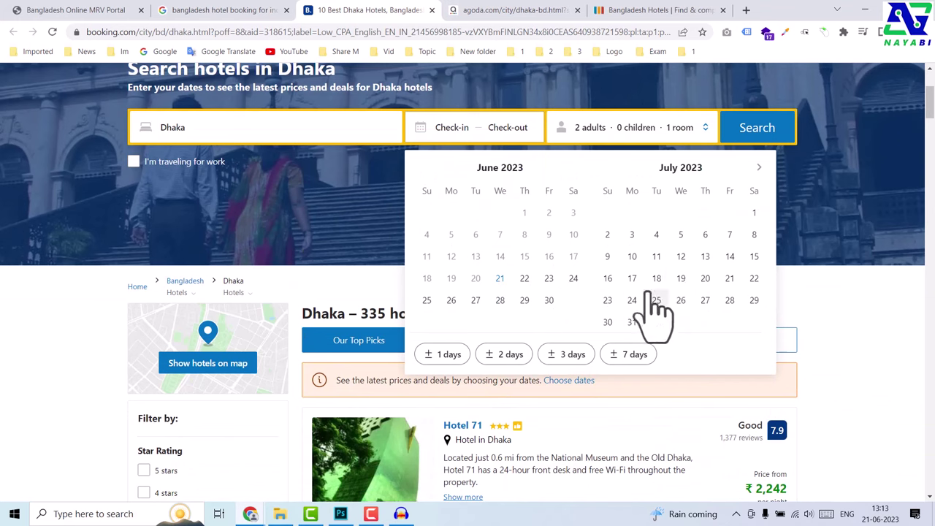
click(705, 300)
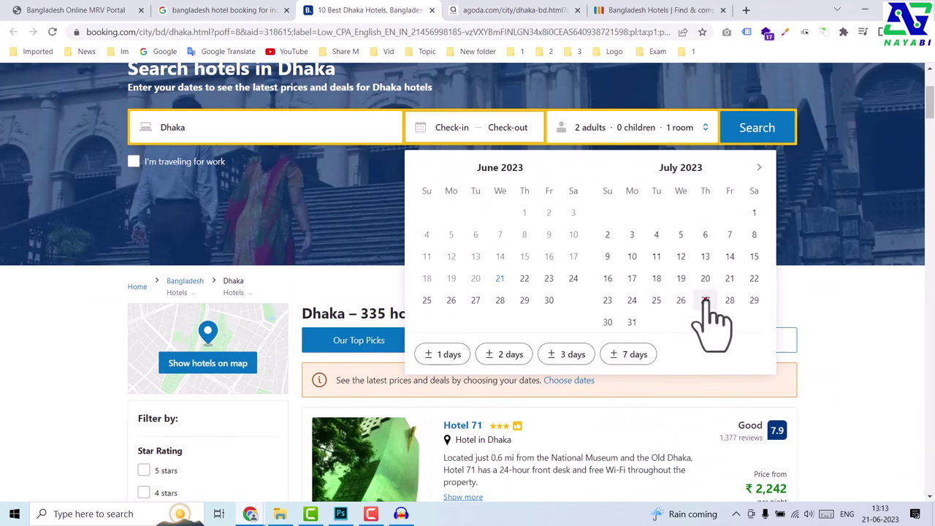
click(746, 300)
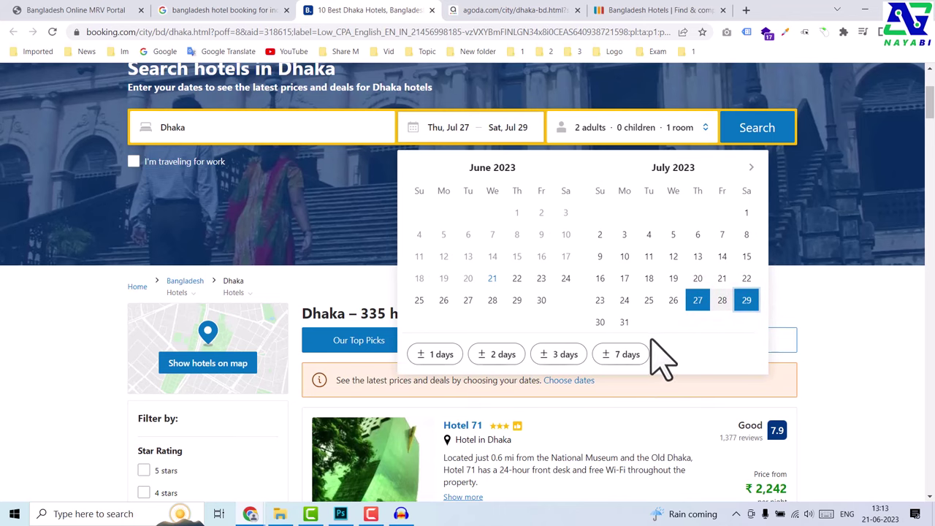
click(431, 362)
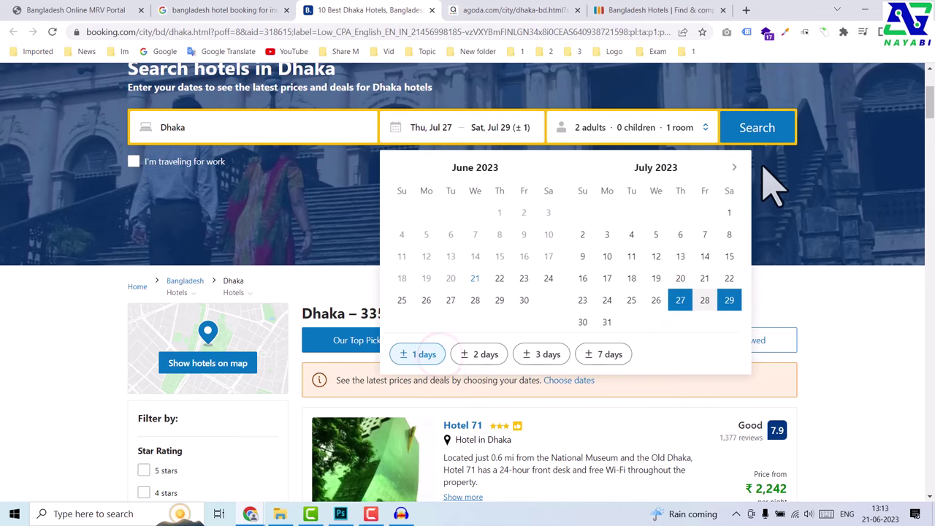
click(759, 137)
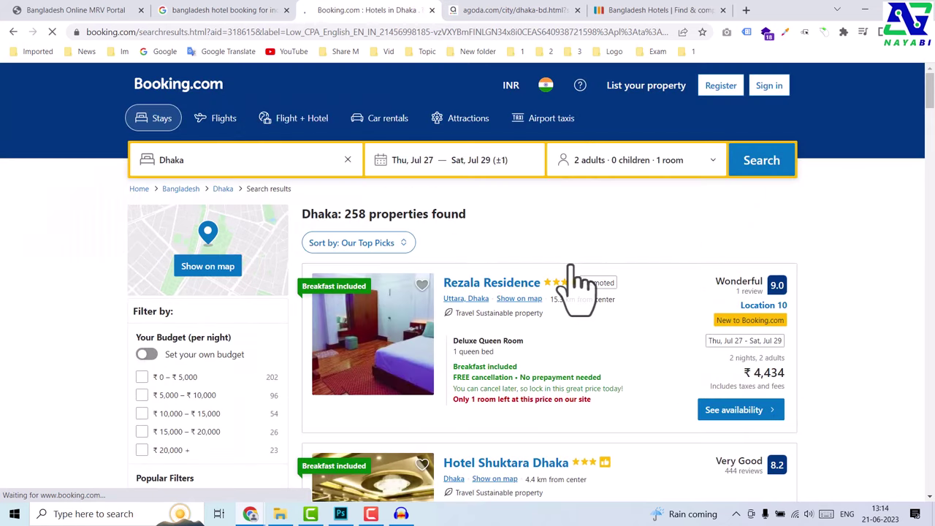
Search Agoda for Dhaka hotels from 25 to 29 July 2023 for 2 adults and browse the offers.
key(ctrl+Tab)
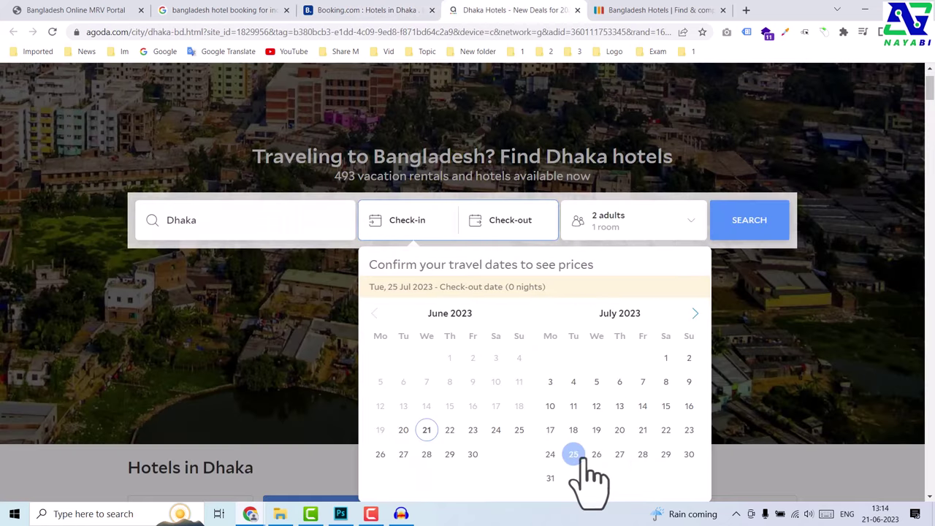
click(665, 454)
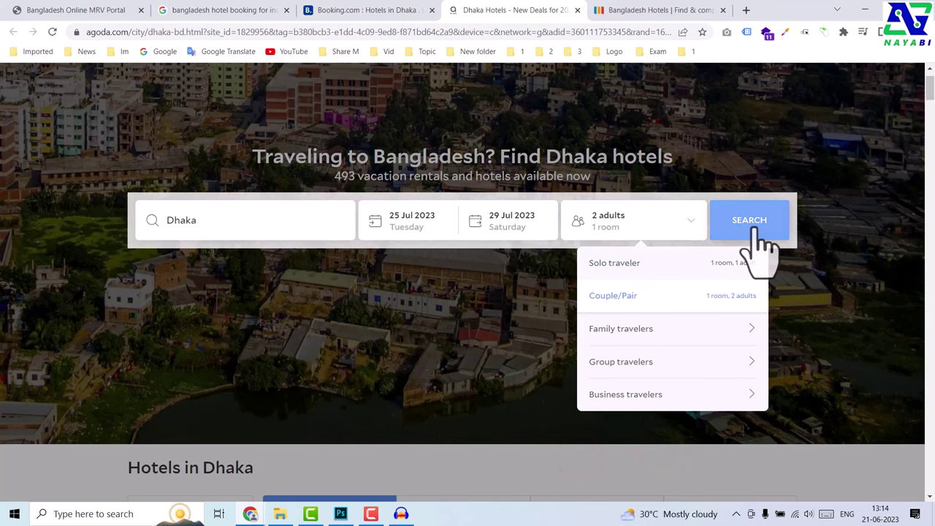
click(756, 228)
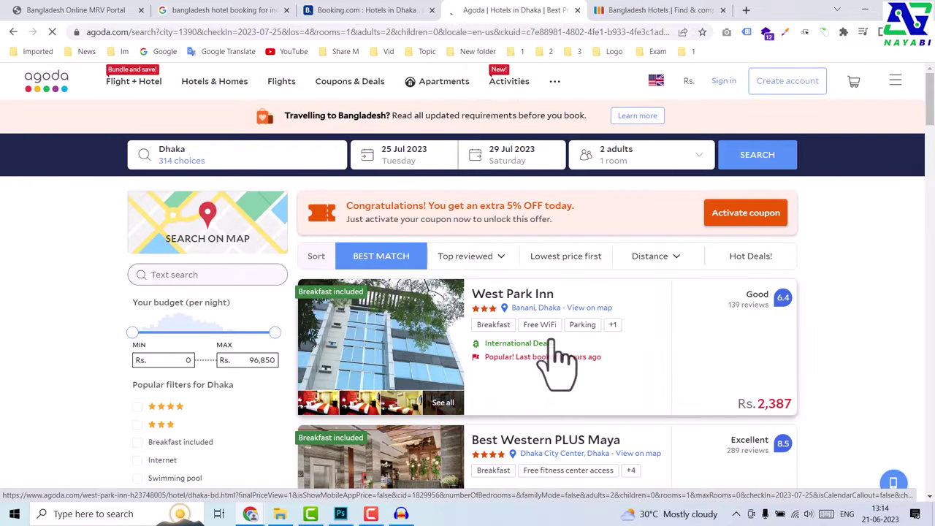
scroll(558, 365, down, 2)
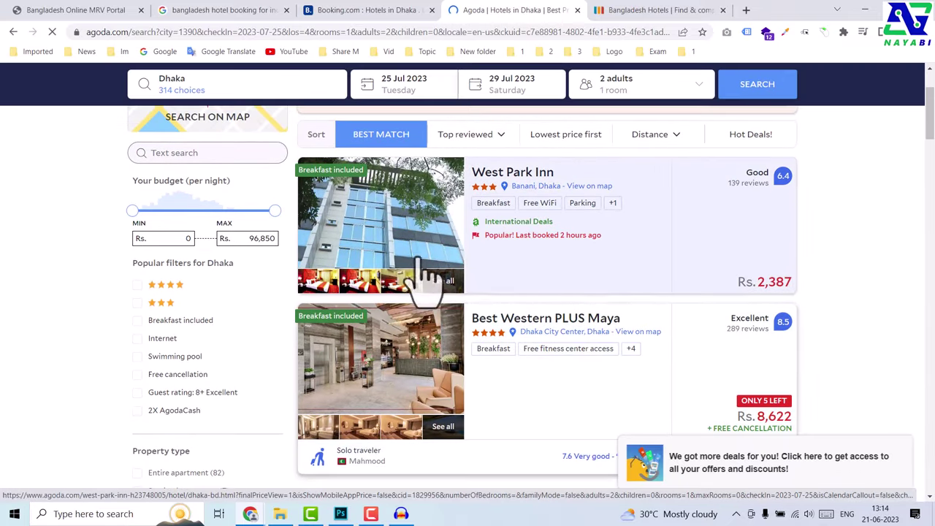
Switch to Trivago and search for Bangladesh hotels from 29 to 30 June 2023 for 2 guests.
click(376, 10)
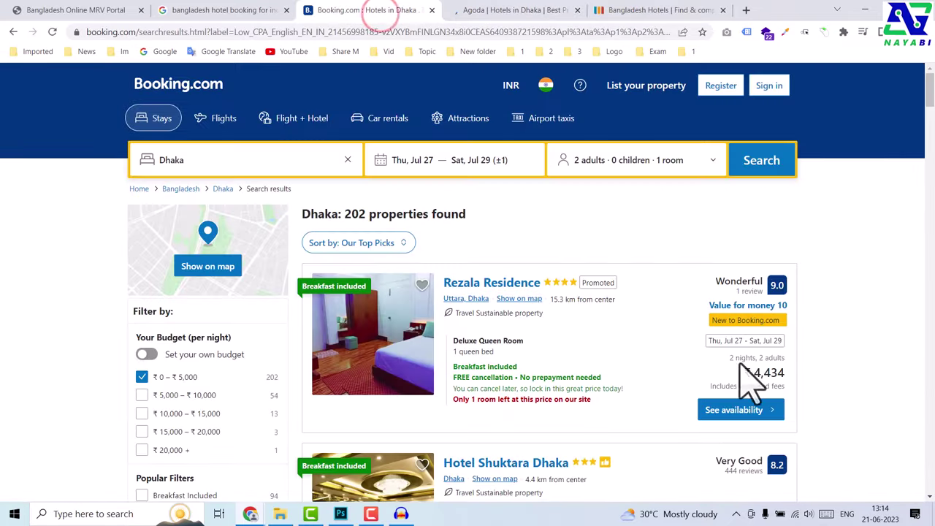
click(511, 11)
click(643, 10)
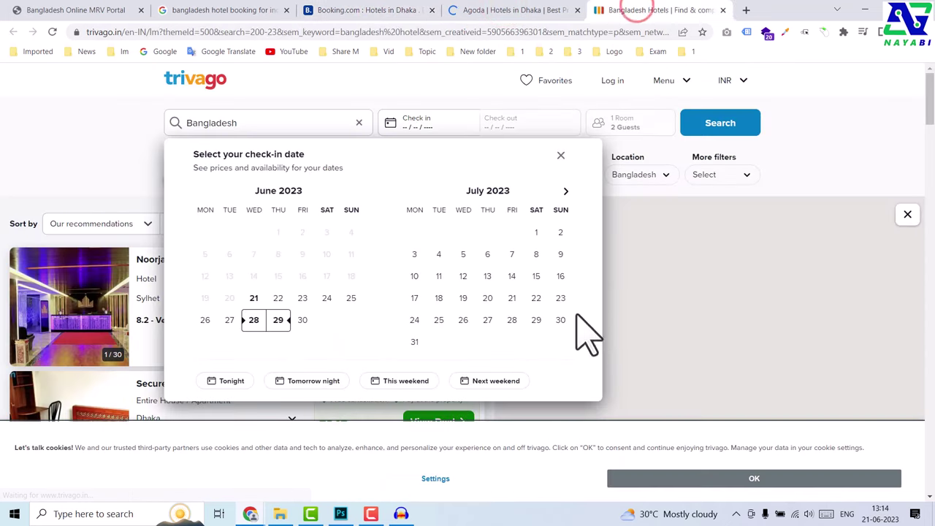
click(97, 143)
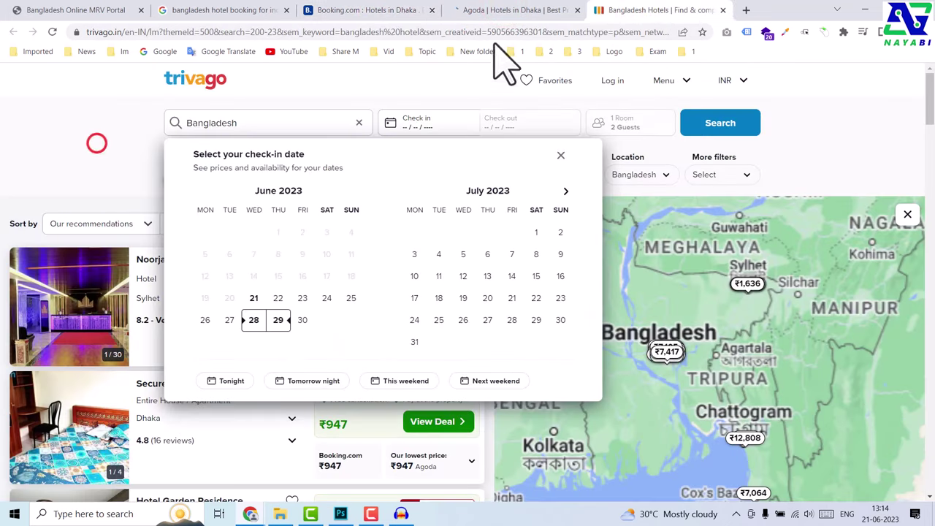
click(515, 11)
click(624, 10)
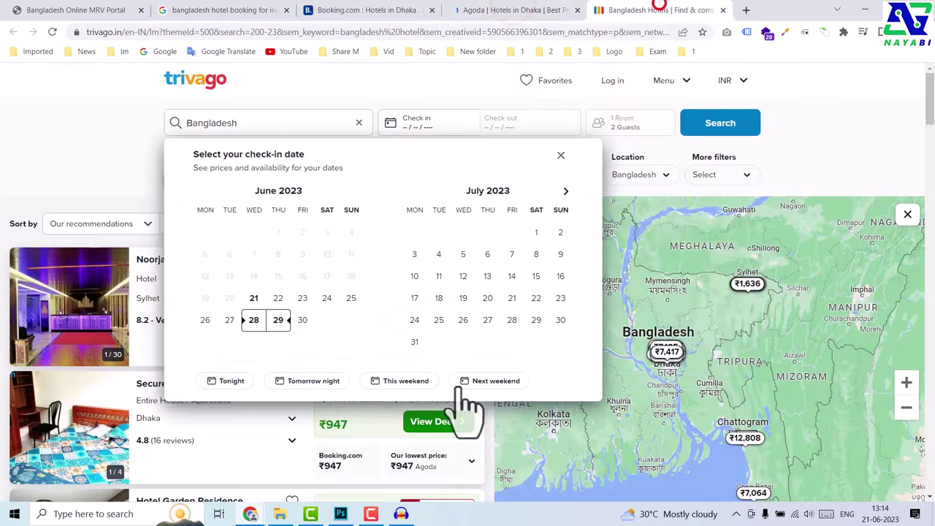
click(263, 320)
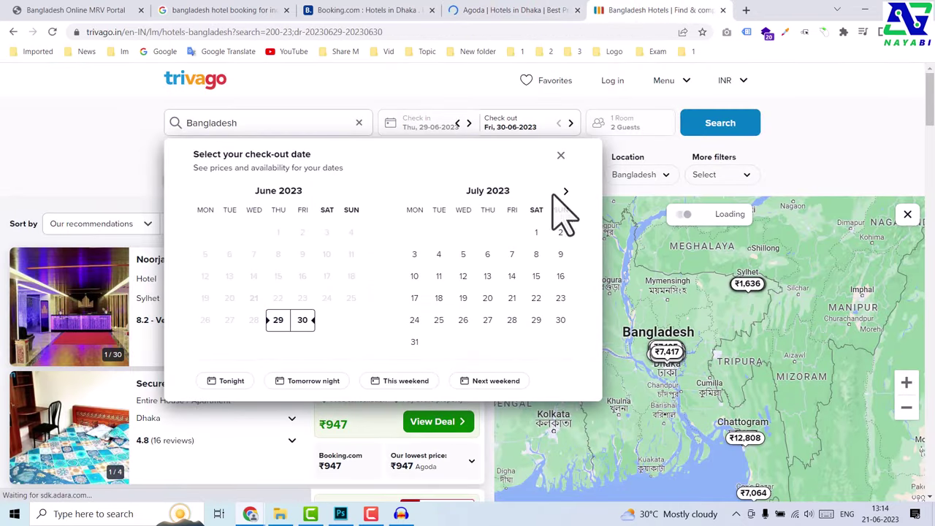
click(725, 130)
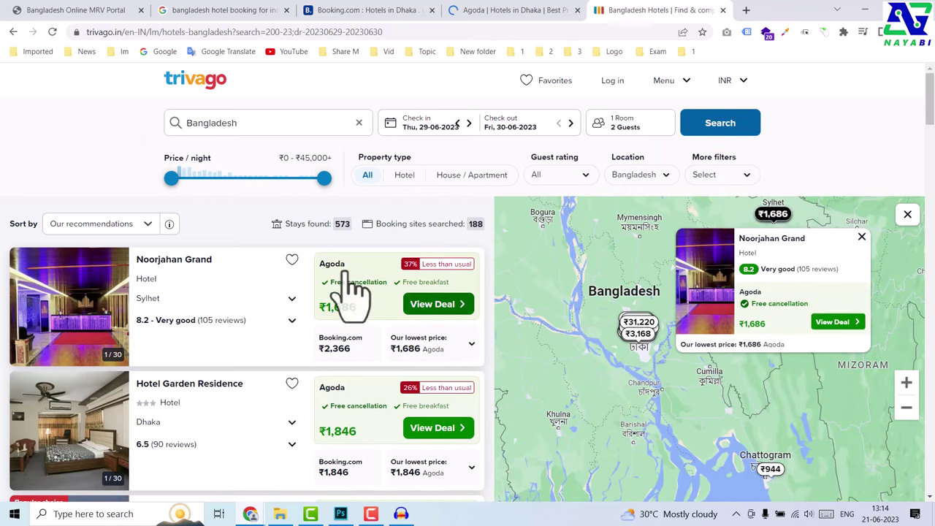
Open the Noorjahan Grand deal and its hotel page on Agoda, and select the hotel's address.
click(423, 306)
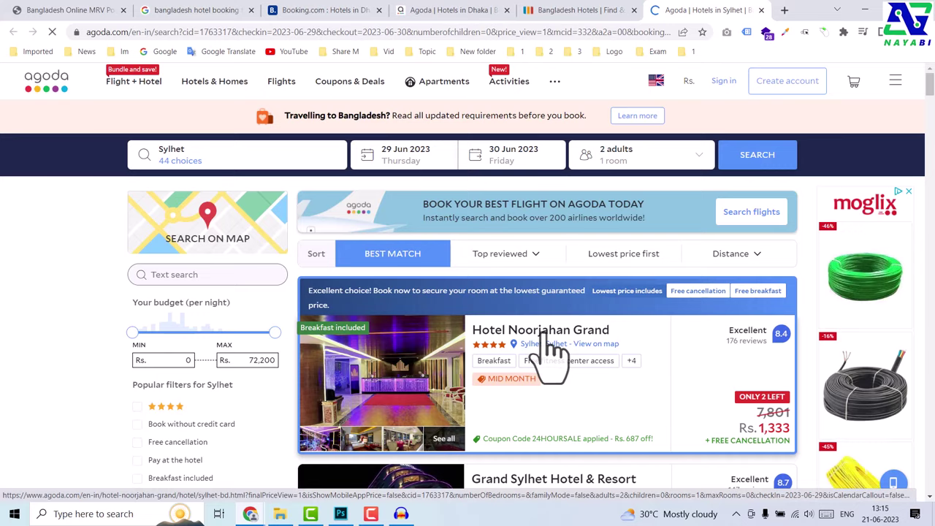
click(544, 335)
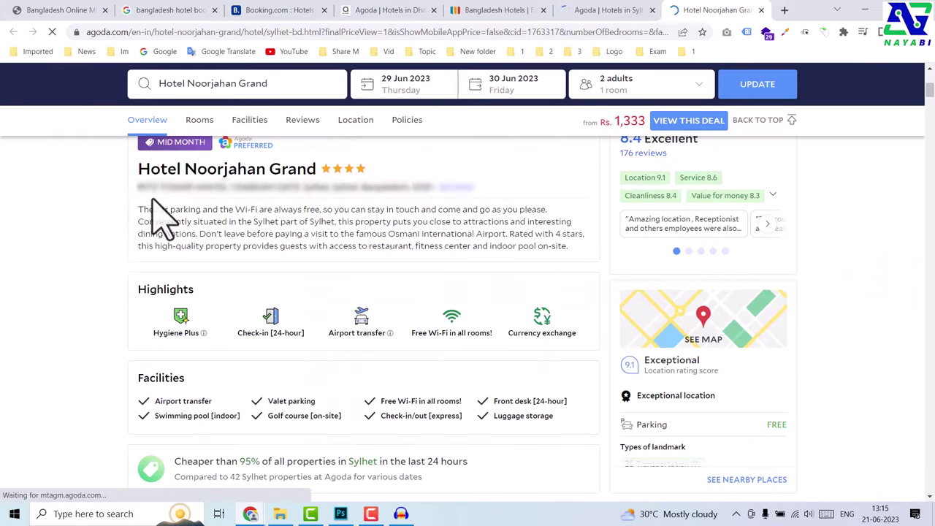
drag(131, 187, 409, 189)
right_click(409, 198)
Return to the visa application form and close all the hotel search and booking tabs.
key(ctrl+1)
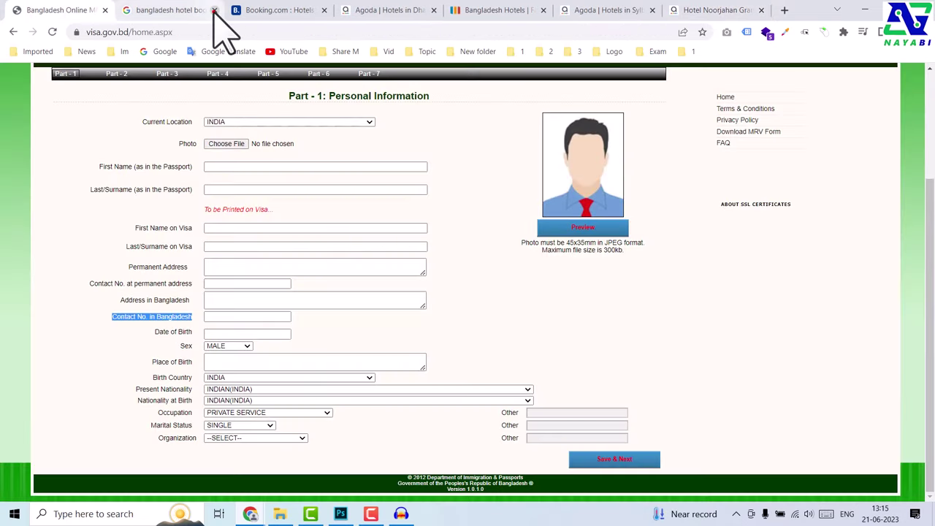
click(214, 10)
click(214, 10)
click(214, 10)
click(215, 10)
click(214, 10)
click(214, 10)
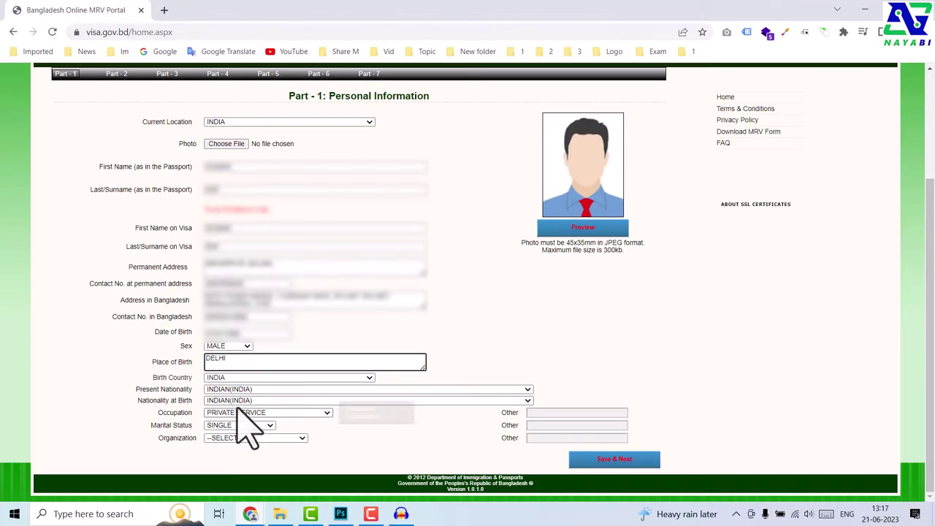
Save the completed Part 1 personal information and continue to Part 2: Type of Visa Enrollment.
click(614, 458)
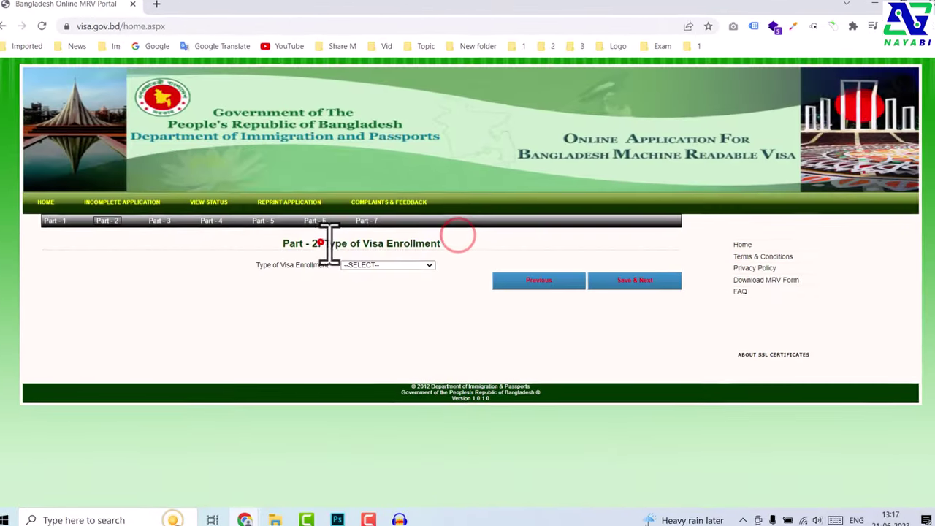
drag(319, 242, 423, 240)
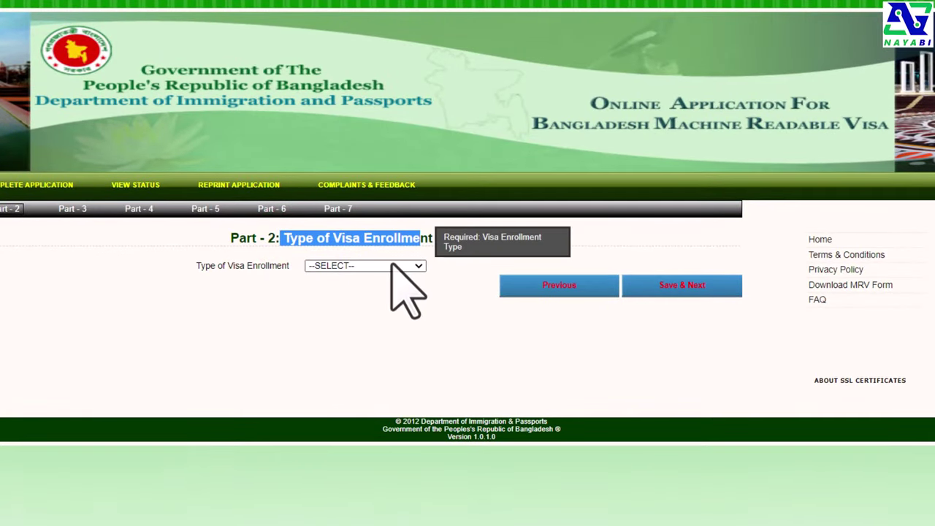
Set the type of visa enrollment to NEW VISA APPLICATION, then save Part 2 and continue to Part 3.
click(392, 265)
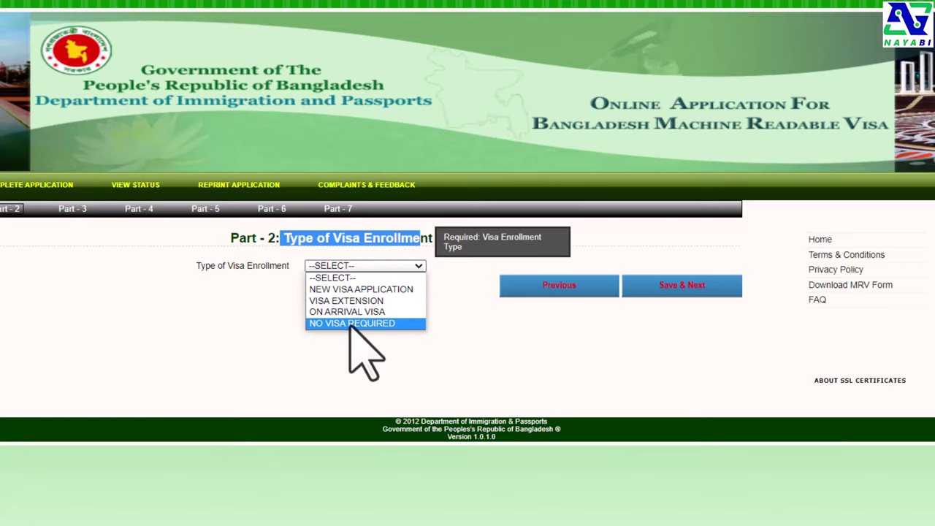
click(358, 290)
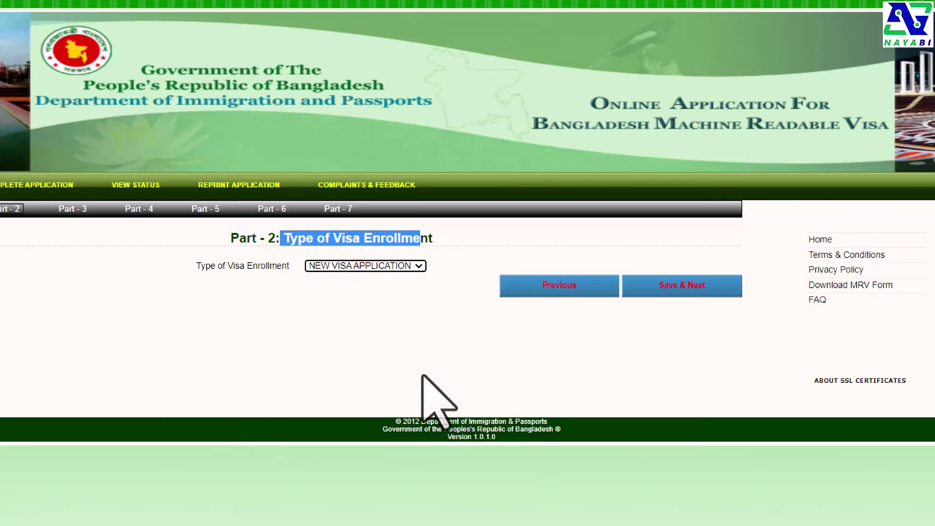
click(399, 266)
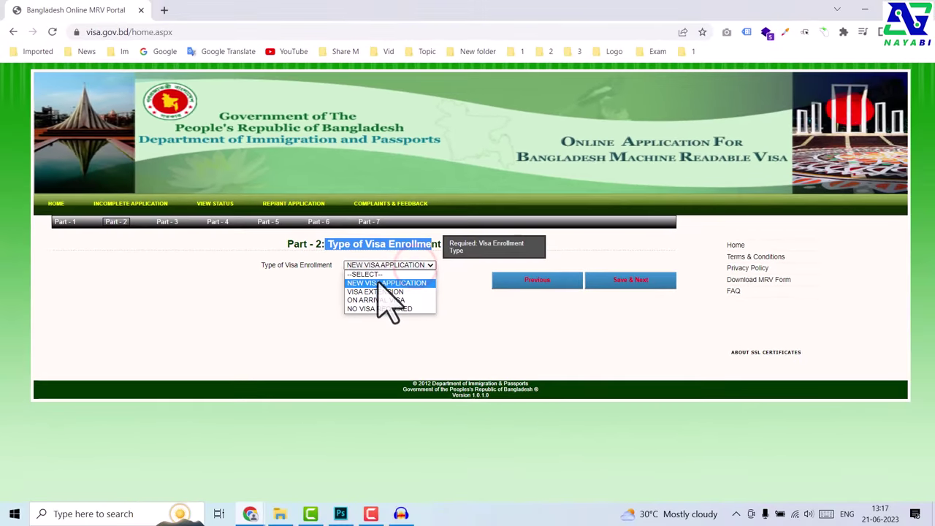
click(380, 282)
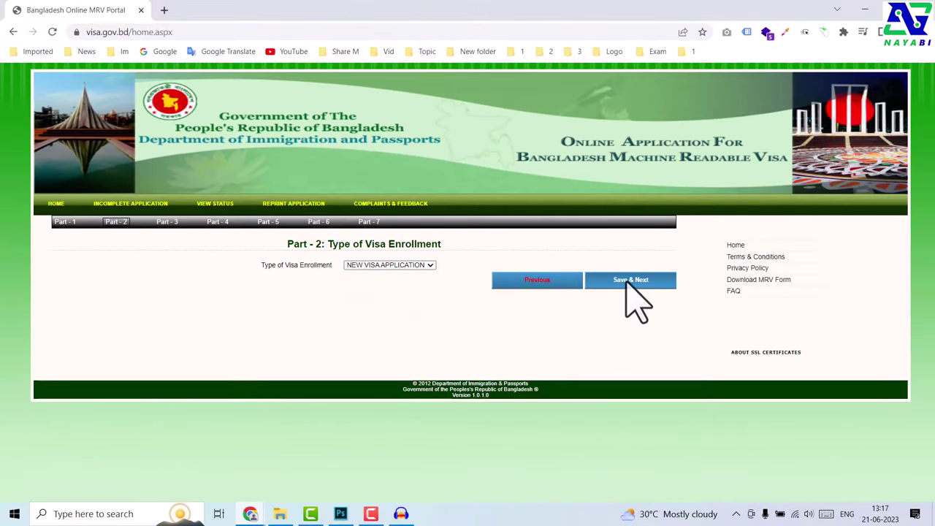
click(630, 282)
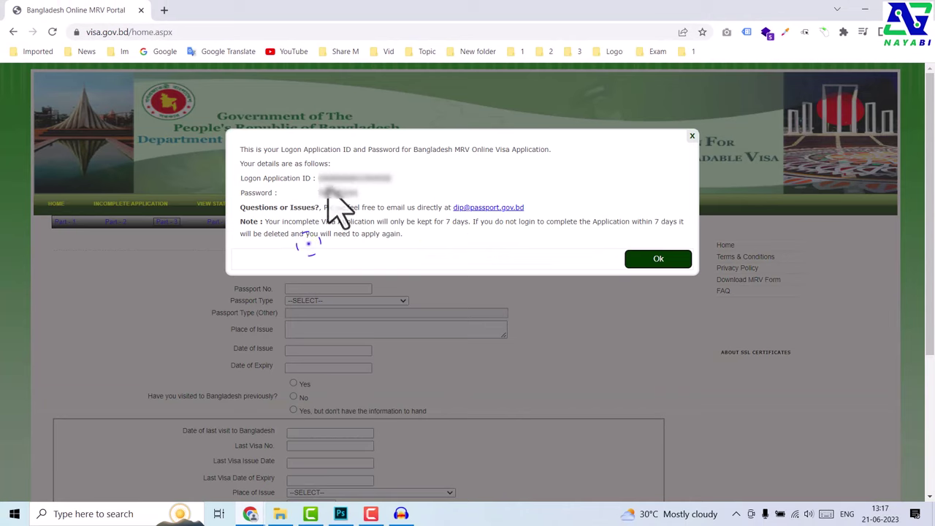
Copy the logon application ID and password, read the note about incomplete applications, and close the credentials dialog.
drag(367, 192, 261, 178)
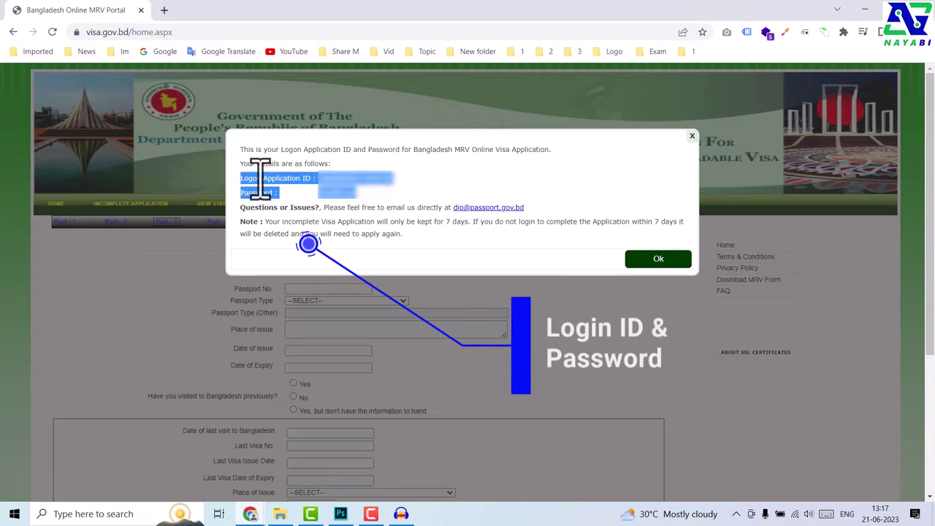
right_click(276, 179)
click(282, 187)
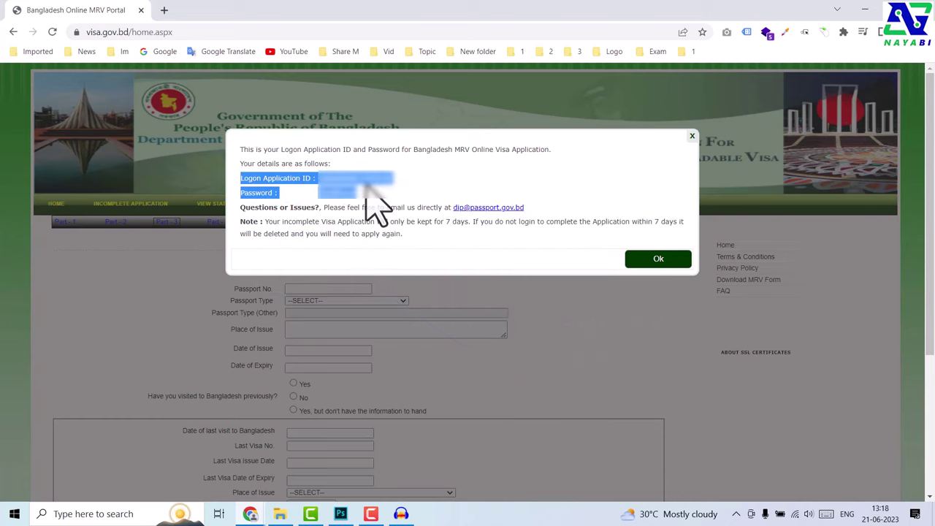
drag(268, 222, 467, 241)
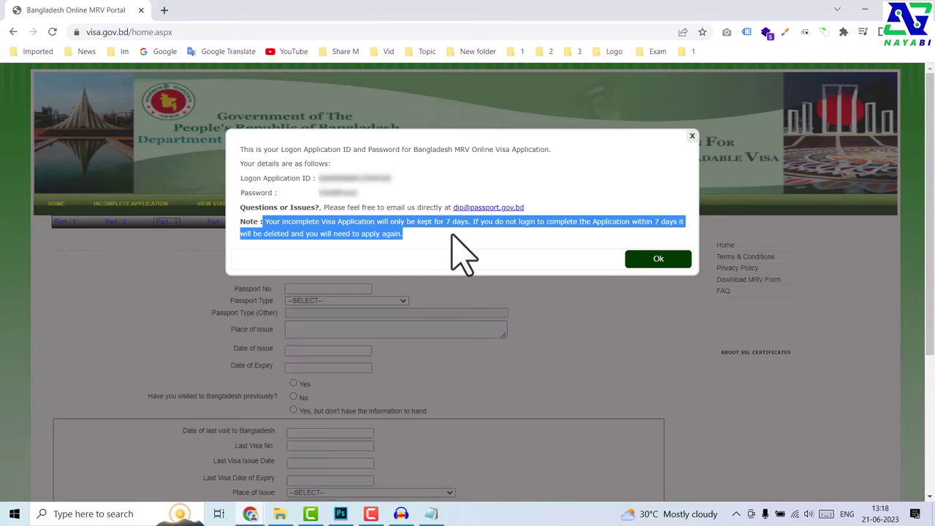
click(453, 237)
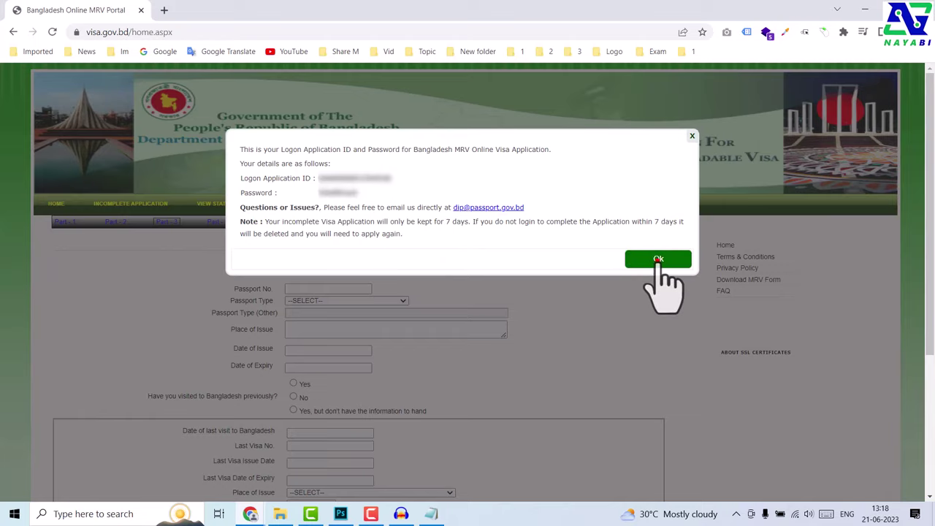
click(658, 261)
Review the answers for previous visits to Bangladesh and set the answer to No.
scroll(561, 267, down, 1)
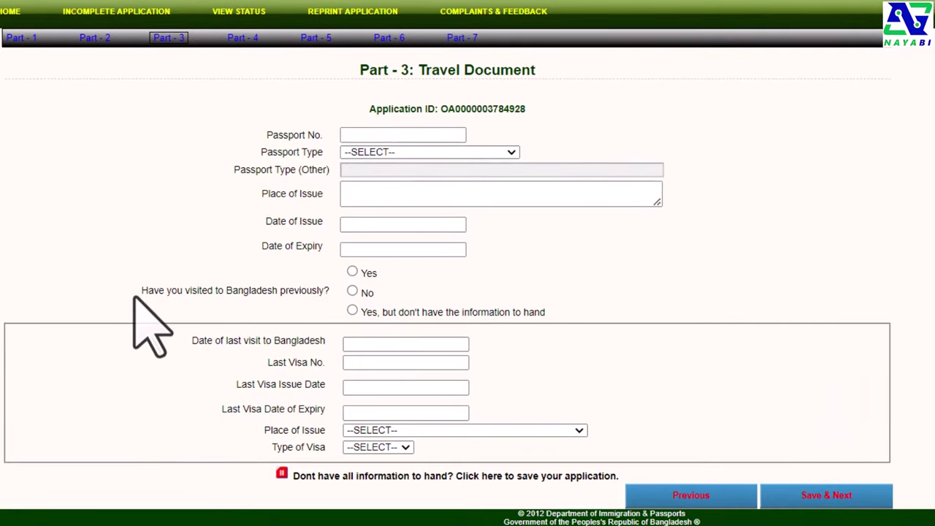
drag(138, 290, 325, 290)
click(327, 312)
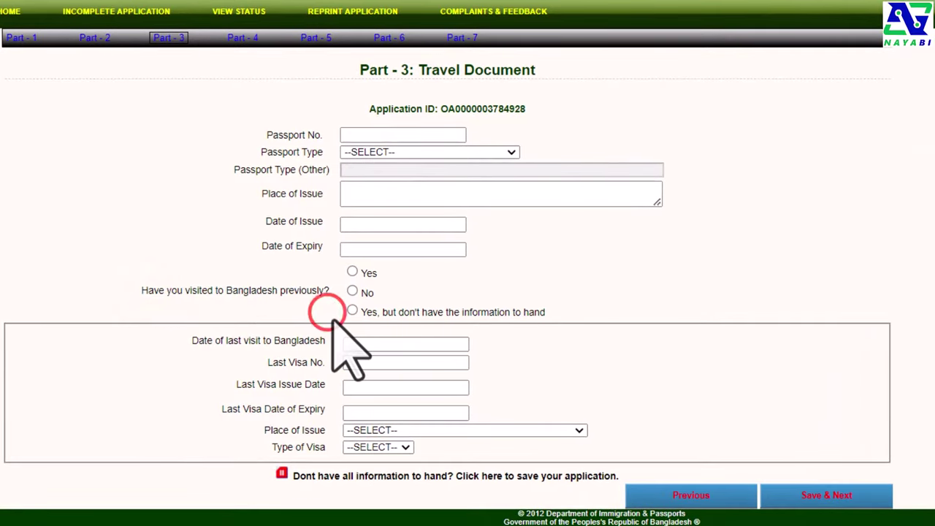
click(352, 273)
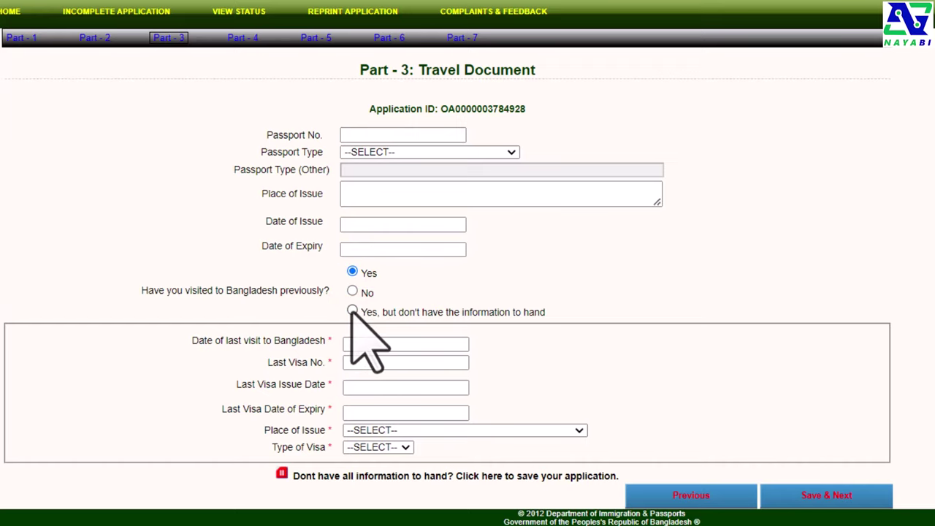
drag(382, 312, 541, 312)
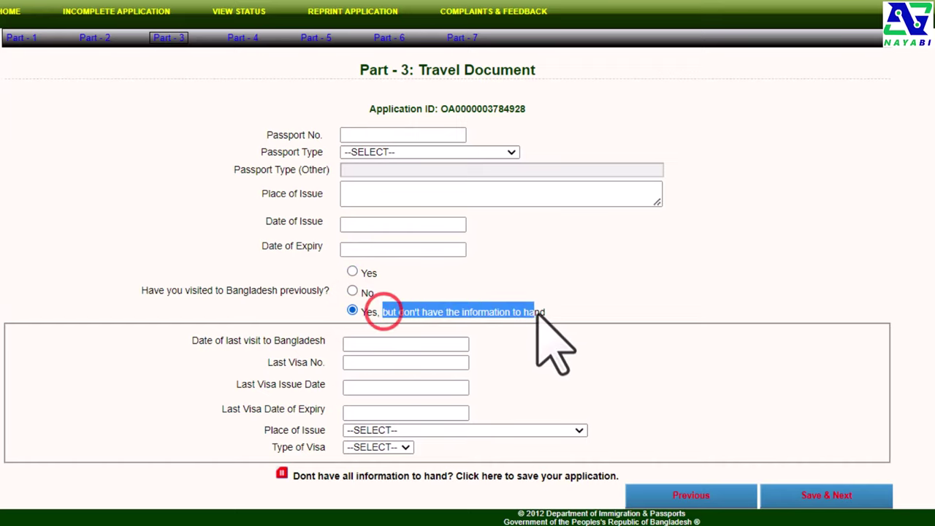
click(352, 291)
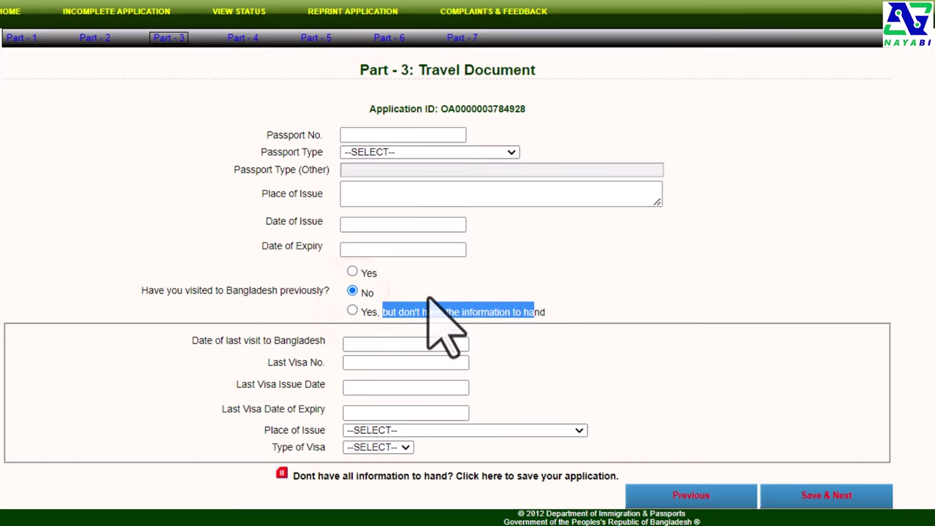
click(511, 272)
Set the passport type to ORDINARY and fill in the passport number, place of issue, date of issue and date of expiry.
drag(318, 135, 259, 135)
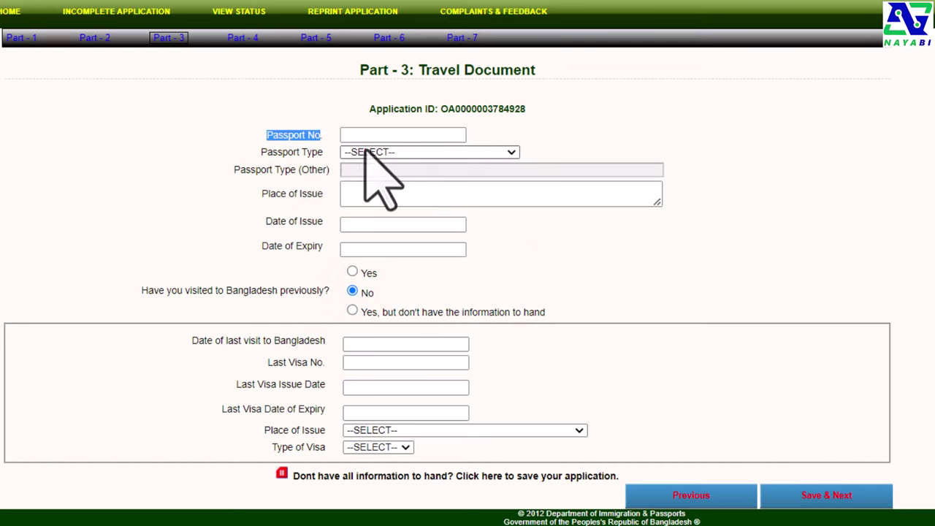
click(469, 154)
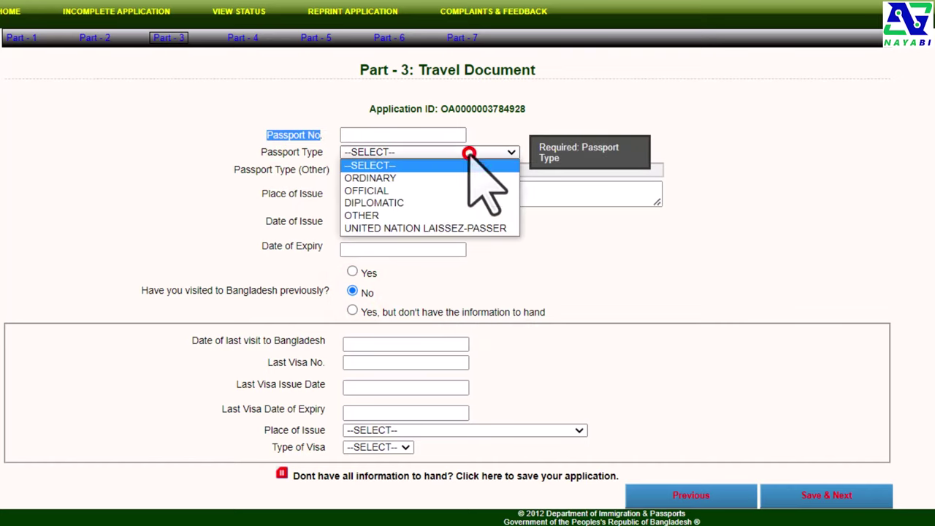
click(376, 177)
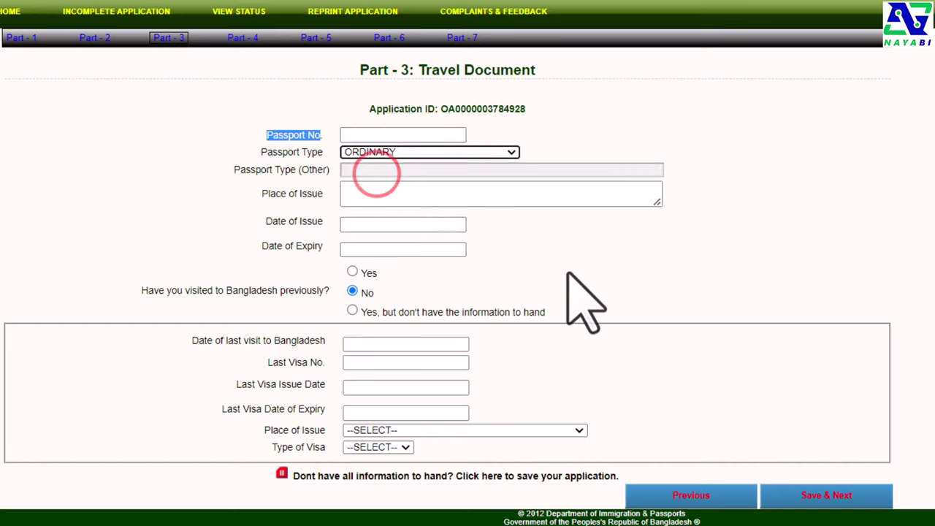
drag(249, 194, 359, 195)
click(361, 195)
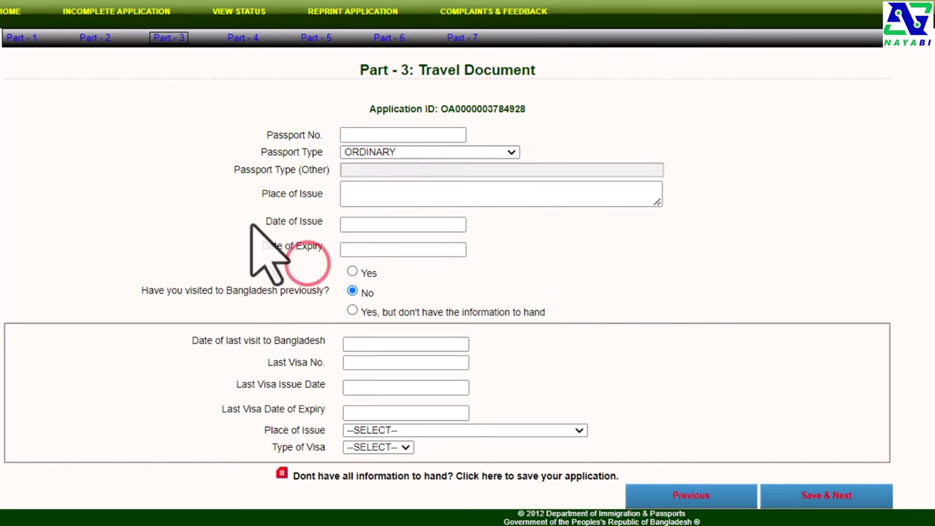
drag(253, 221, 324, 221)
drag(253, 249, 358, 224)
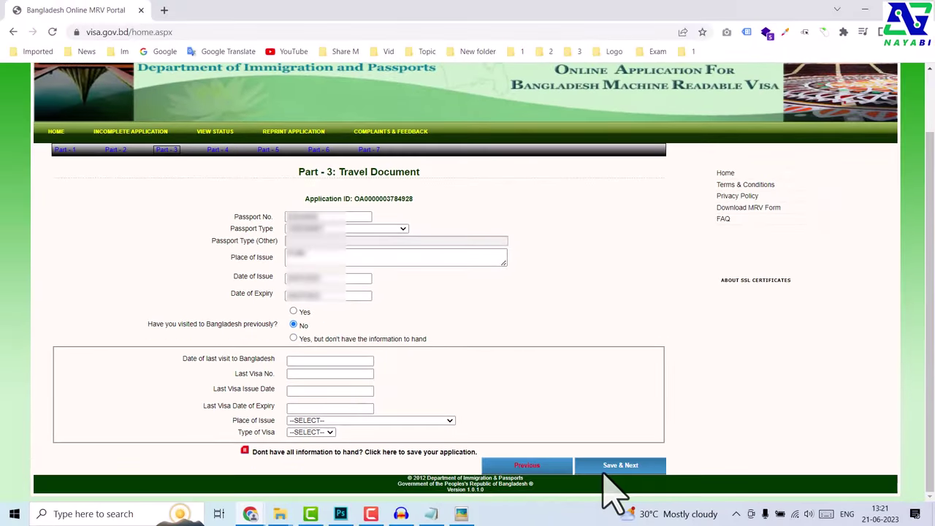
Save the travel document details and continue through the blank Part 4 payment information to Part 5.
click(621, 465)
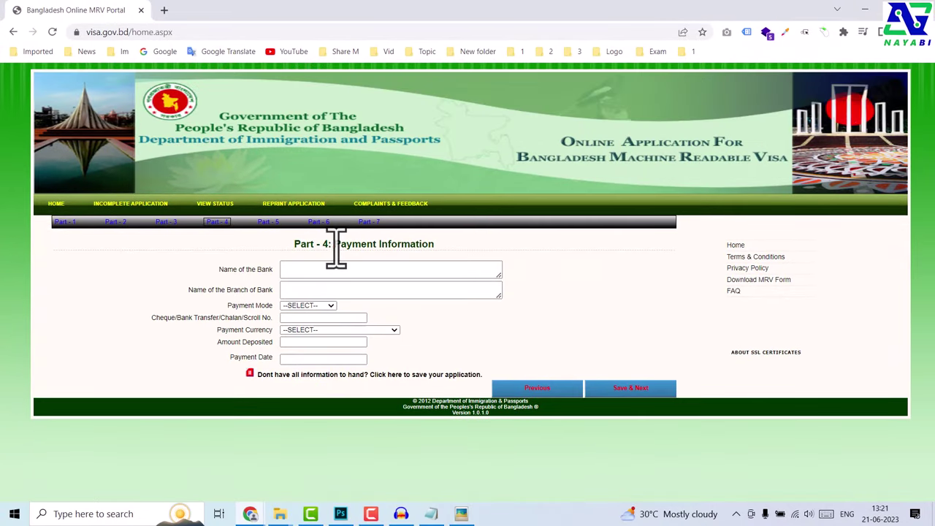
drag(337, 247, 473, 247)
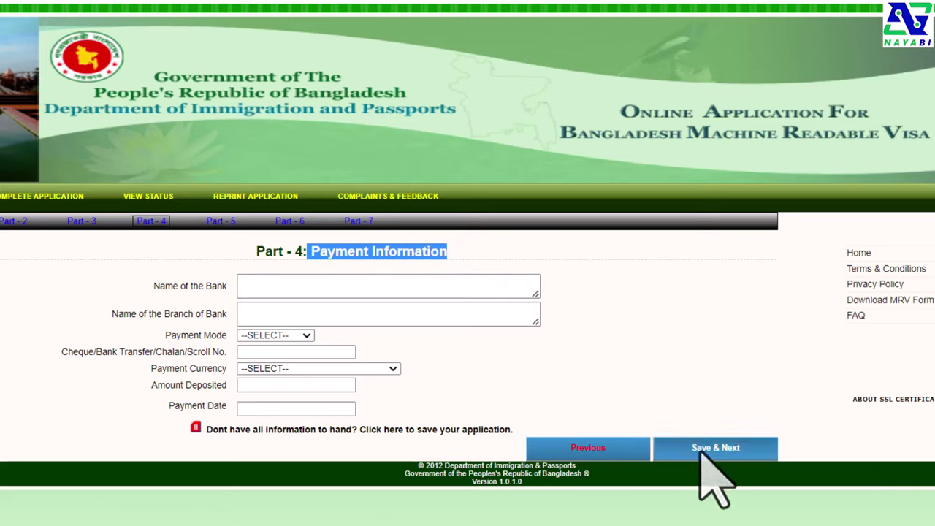
click(722, 448)
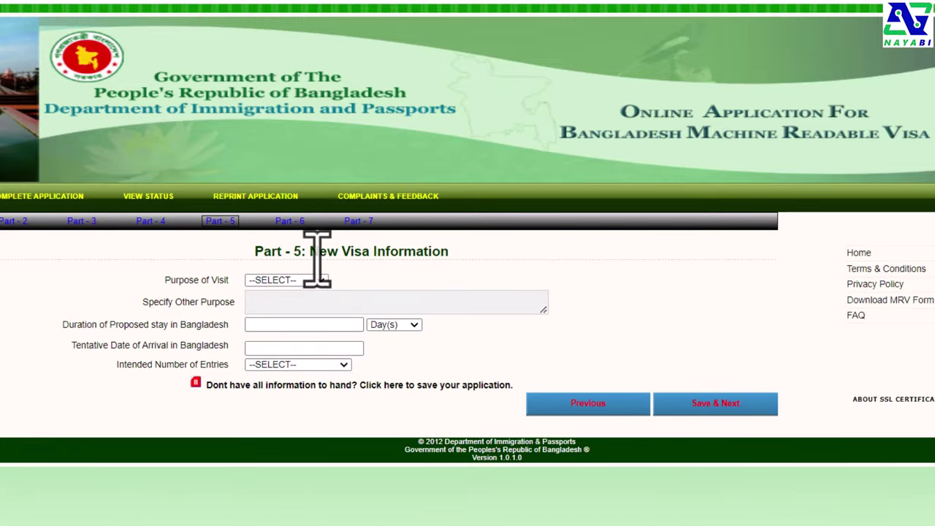
Set the purpose of visit to TOURISM in the new visa information.
drag(310, 251, 448, 253)
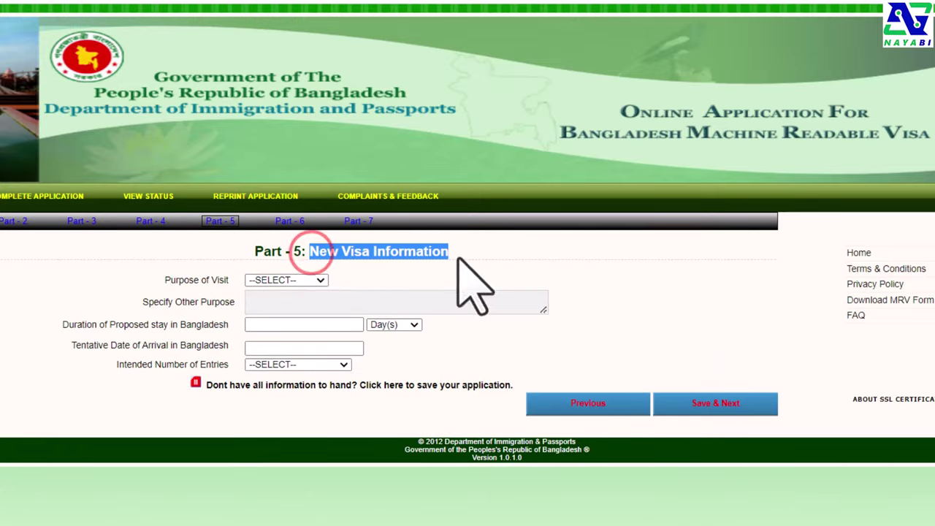
click(313, 280)
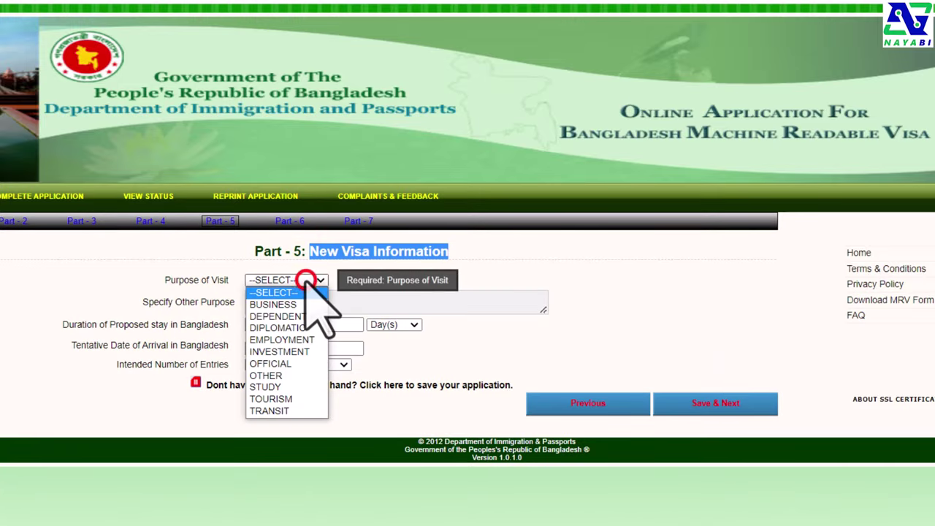
click(273, 399)
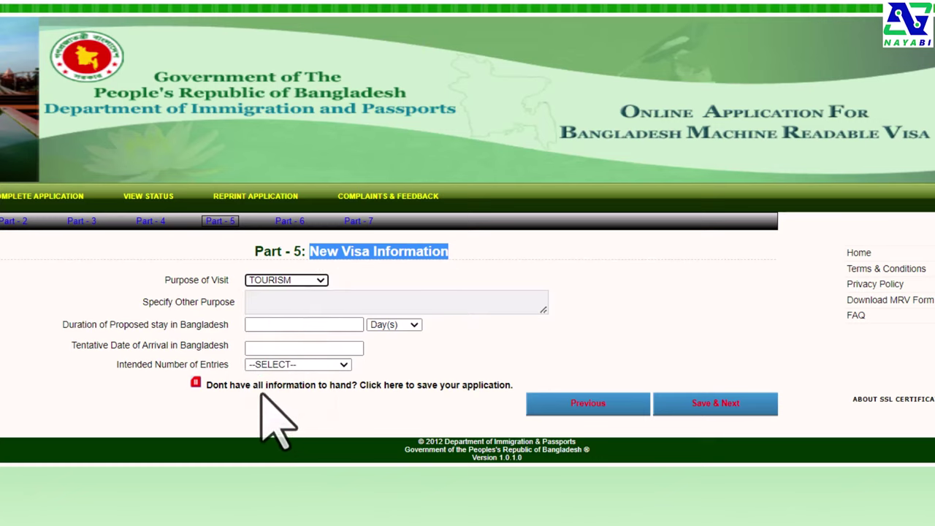
Set the duration of proposed stay in Bangladesh to 1 Month(s).
drag(57, 325, 219, 325)
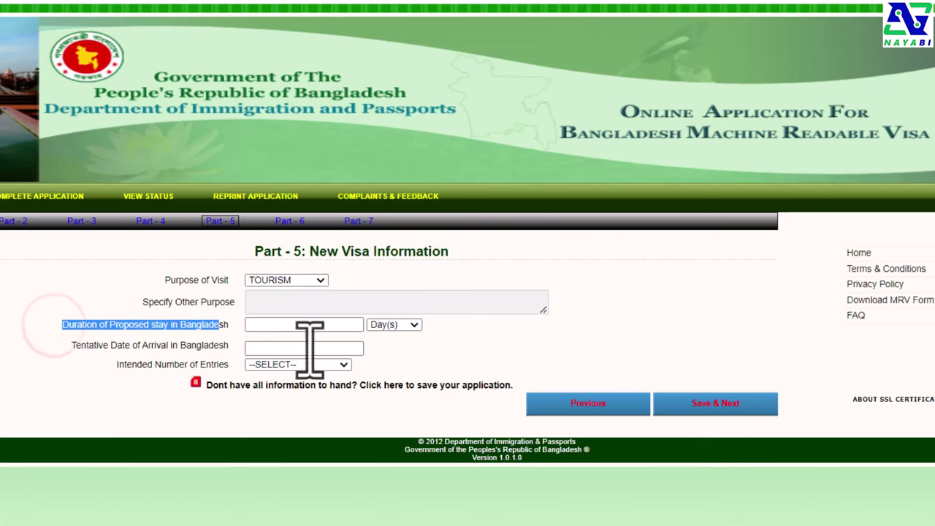
click(406, 325)
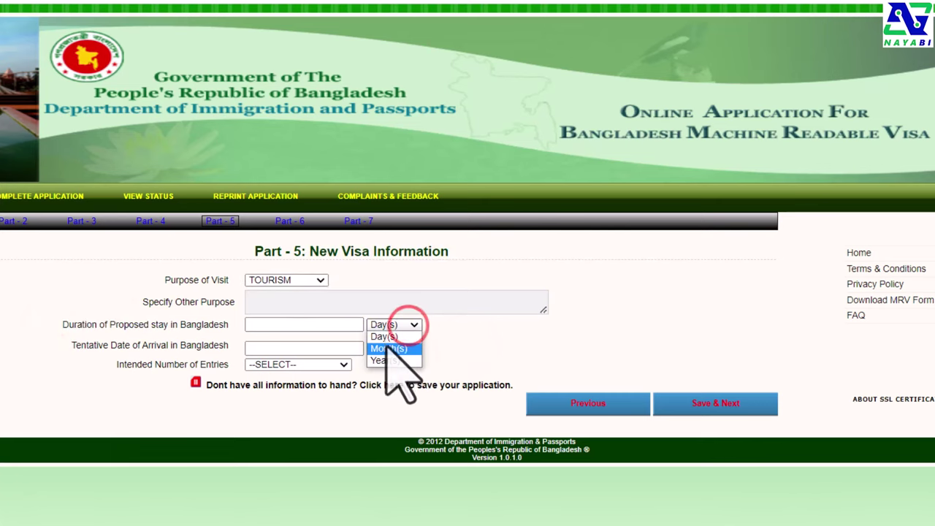
click(445, 348)
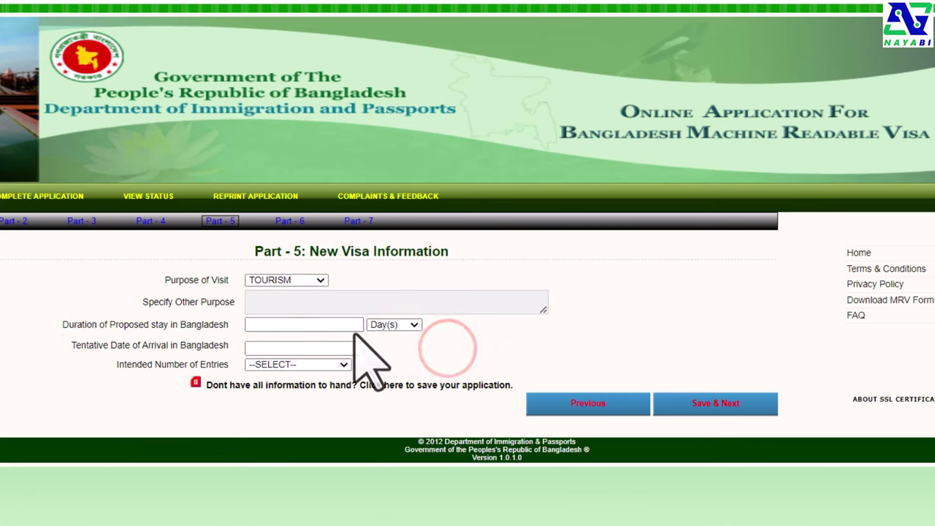
click(396, 326)
click(380, 348)
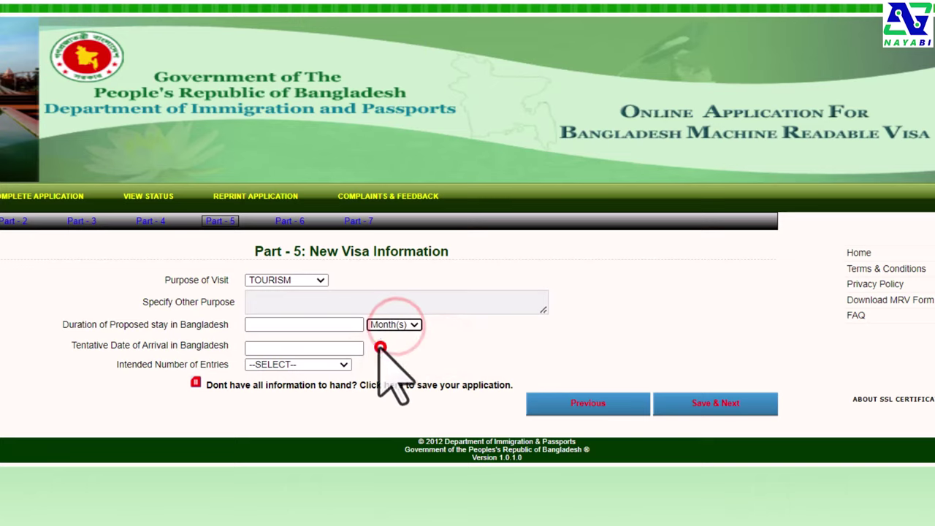
click(322, 325)
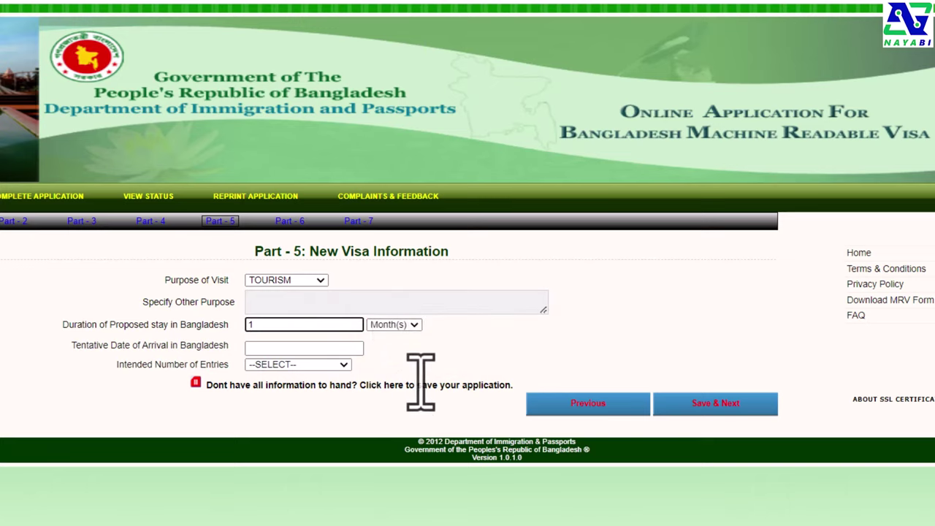
Try giving the proposed stay in Day(s) and clear its number for a new value.
click(407, 326)
click(384, 337)
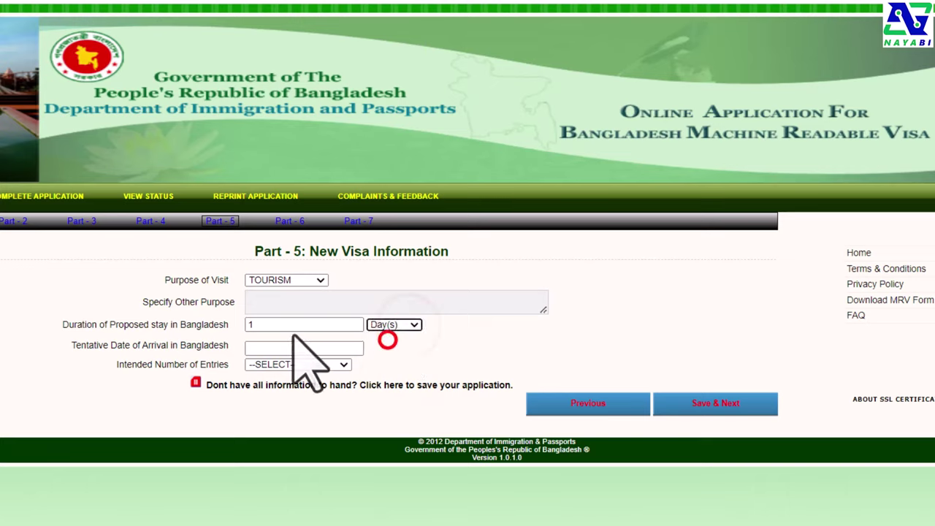
click(293, 325)
key(BackSpace)
text(3)
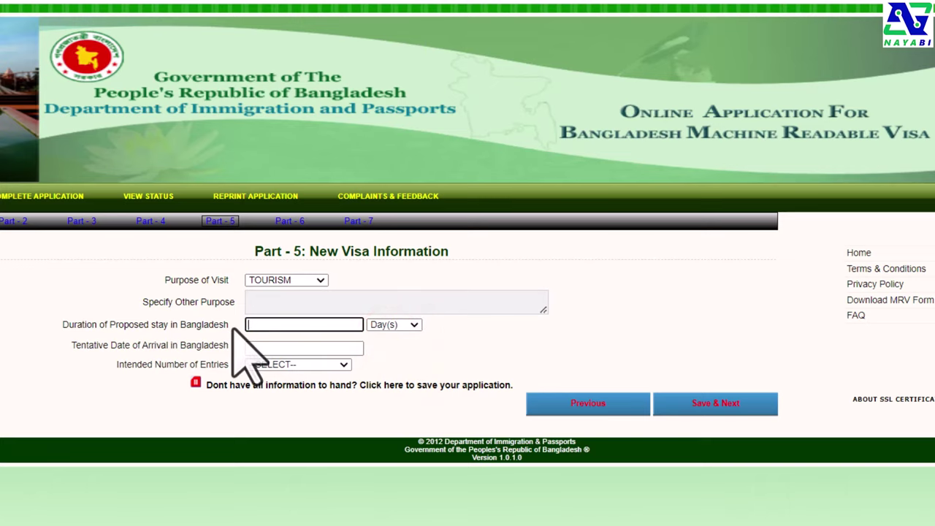
Return the proposed stay to 1 Month(s) and highlight the tentative date of arrival label.
click(413, 324)
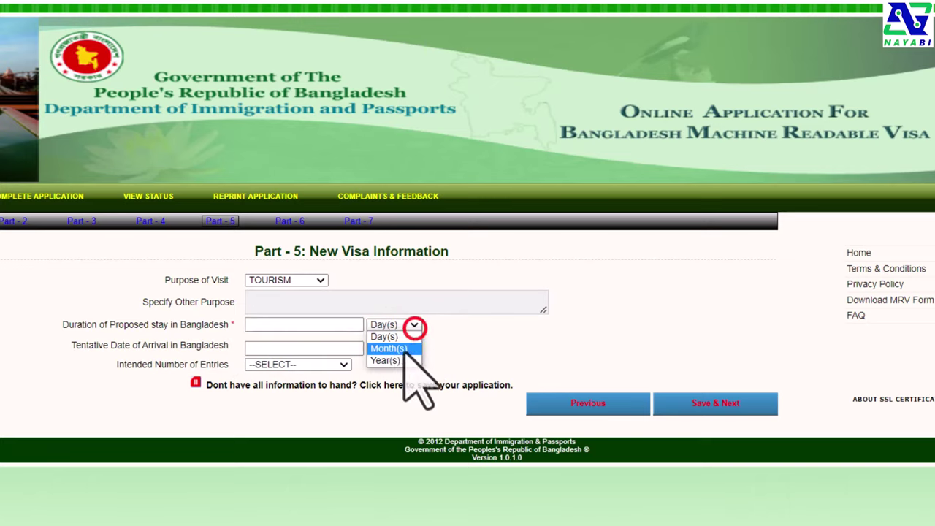
click(396, 349)
click(270, 326)
text(1)
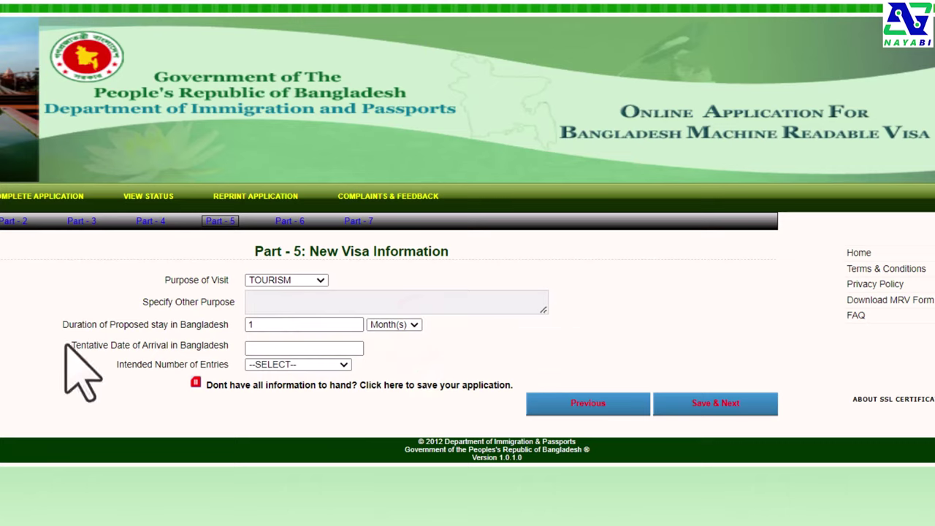
drag(66, 344, 231, 351)
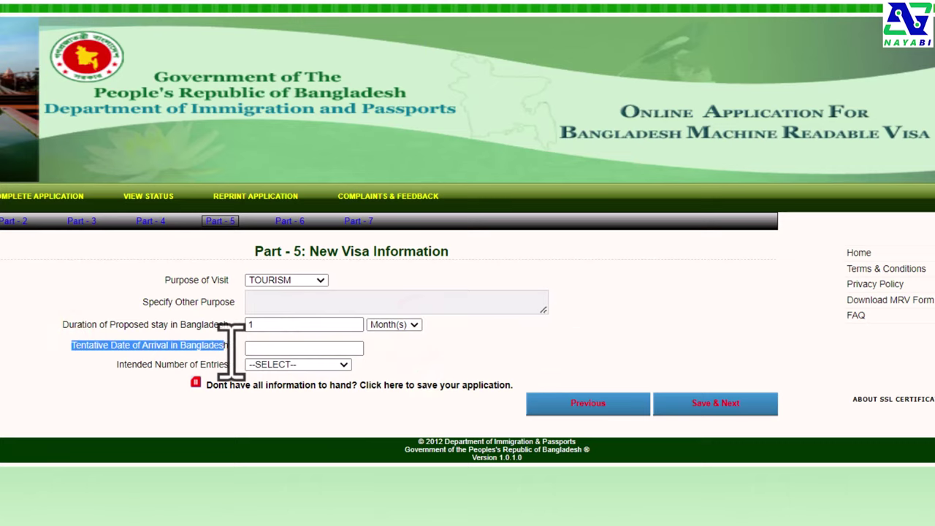
Set the tentative date of arrival in Bangladesh to 27/07/2023.
click(101, 369)
click(277, 348)
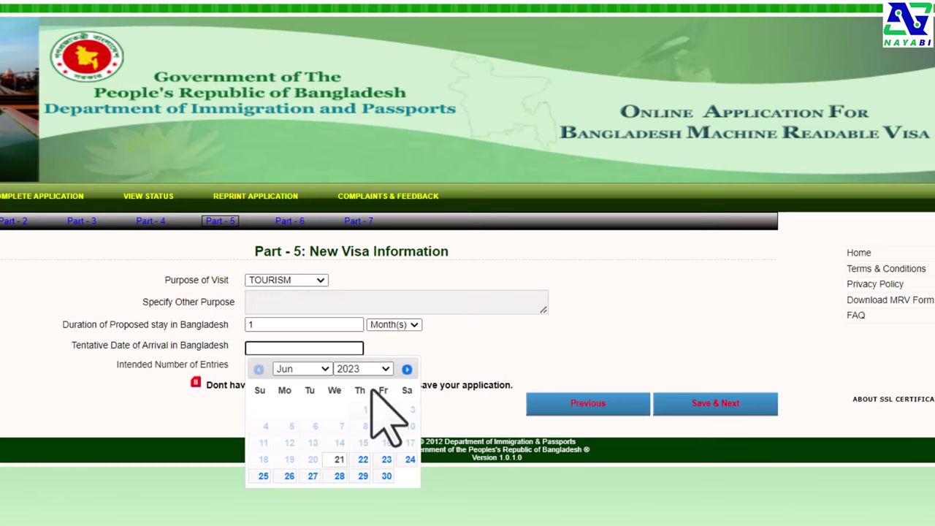
click(314, 369)
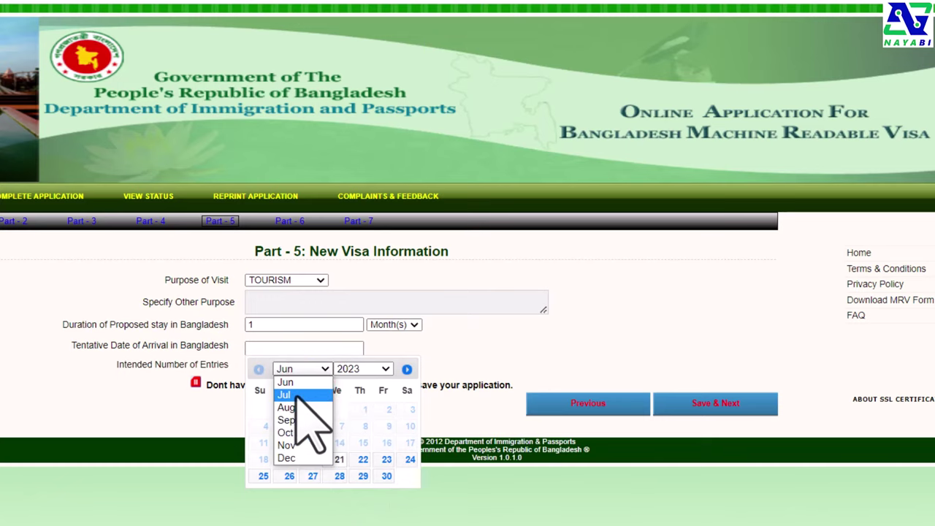
click(296, 393)
click(361, 474)
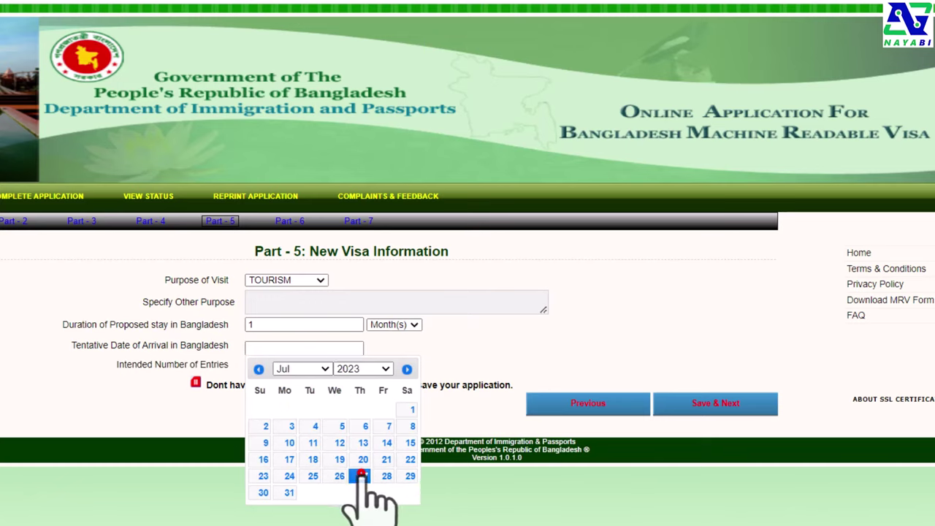
Set the intended number of entries to SINGLE and save Part 5 to continue to the visa office information.
click(342, 364)
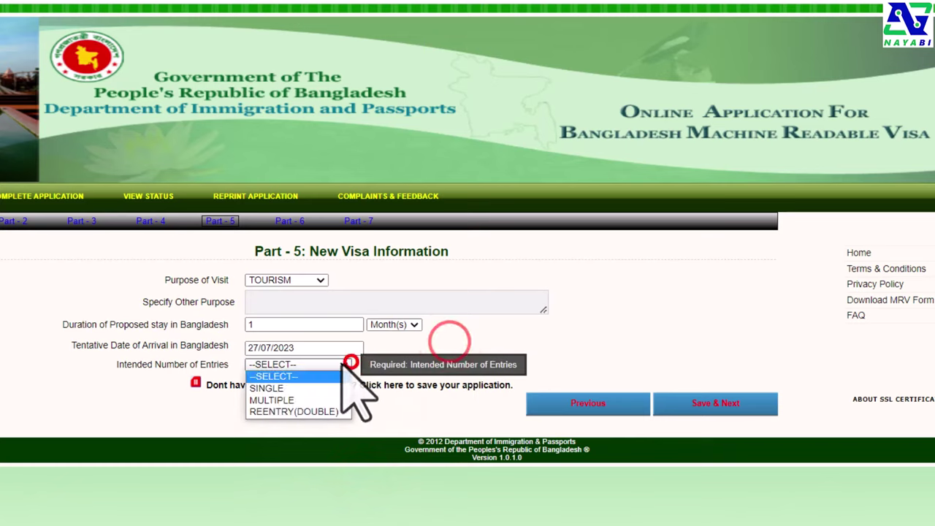
click(263, 388)
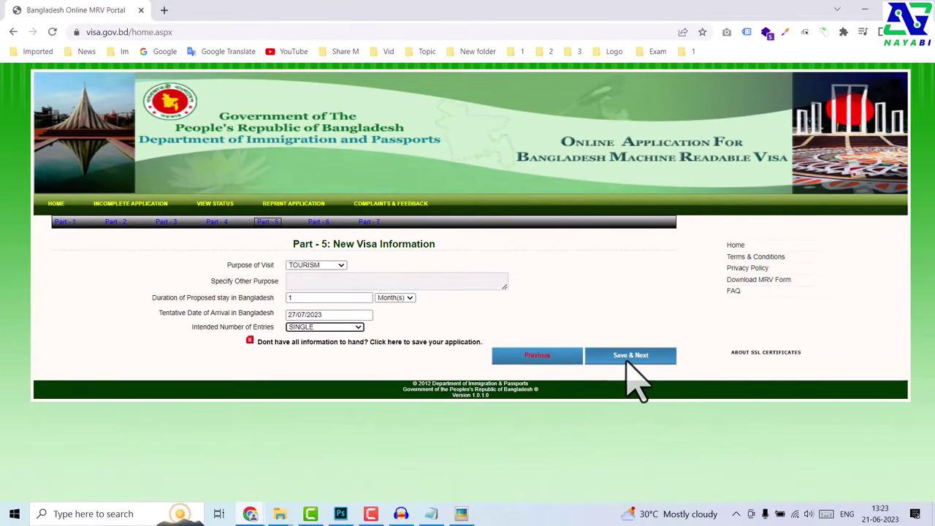
click(710, 406)
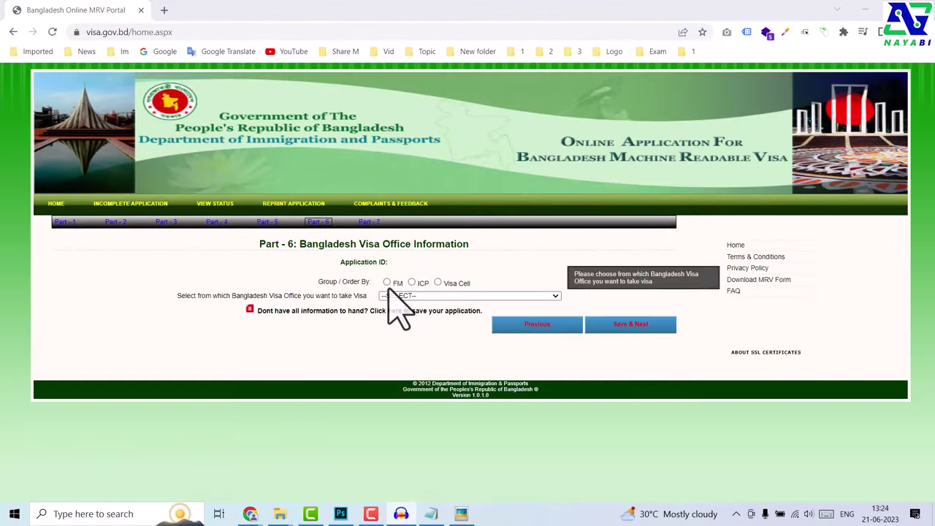
Group the visa offices by FM and choose KOLKATA as the Bangladesh visa office.
click(386, 282)
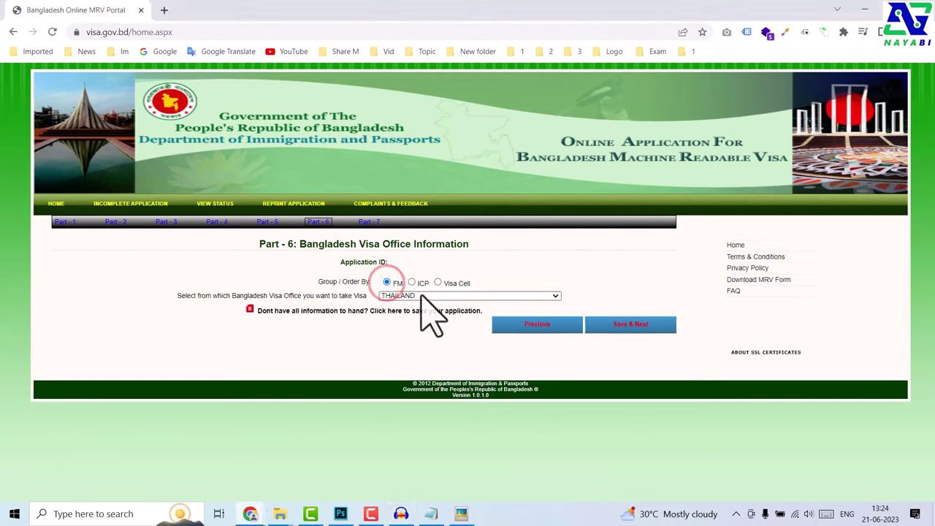
click(421, 297)
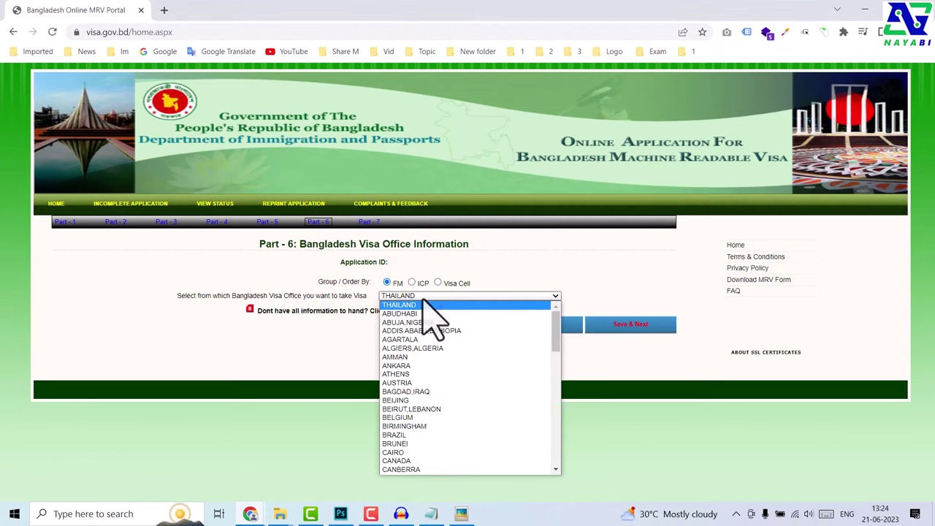
scroll(420, 388, down, 2)
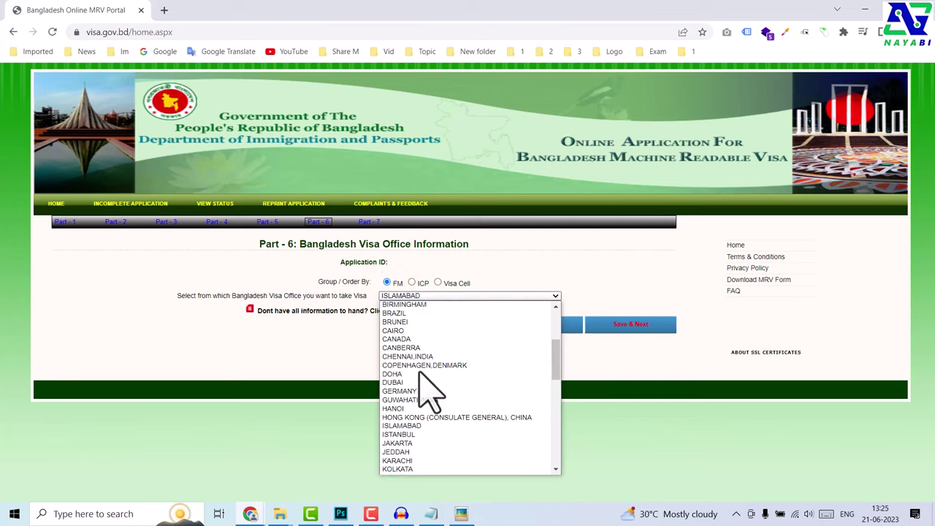
scroll(420, 372, down, 3)
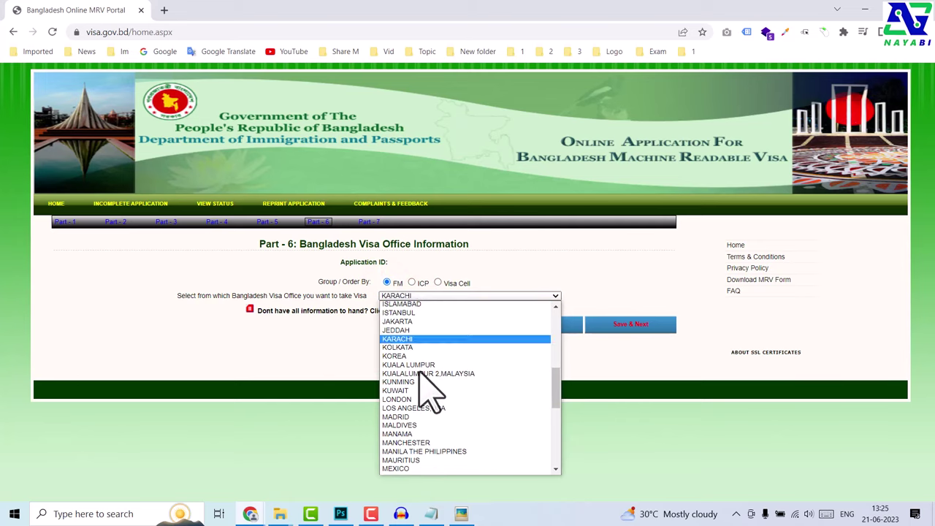
click(400, 347)
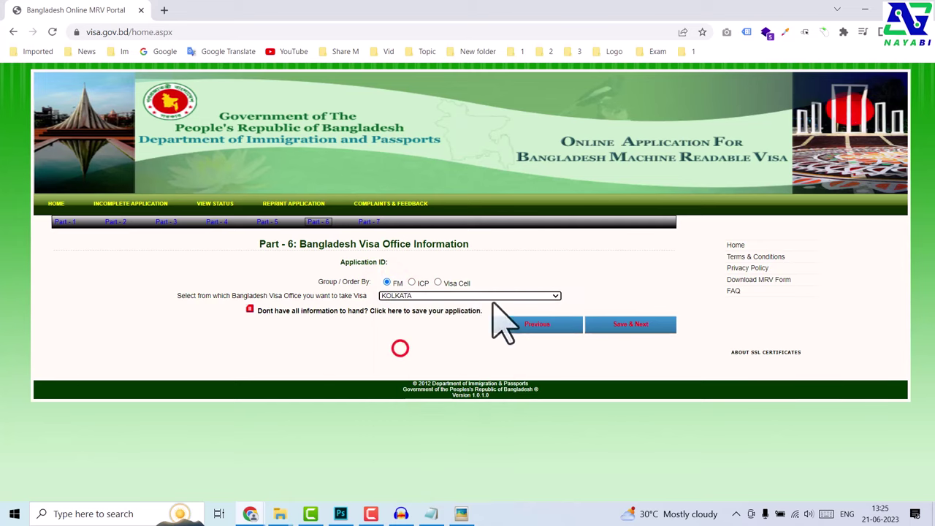
Try GUWAHATI,INDIA and DOHA as alternative Bangladesh visa offices.
click(467, 296)
click(458, 297)
click(458, 298)
key(g)
key(u)
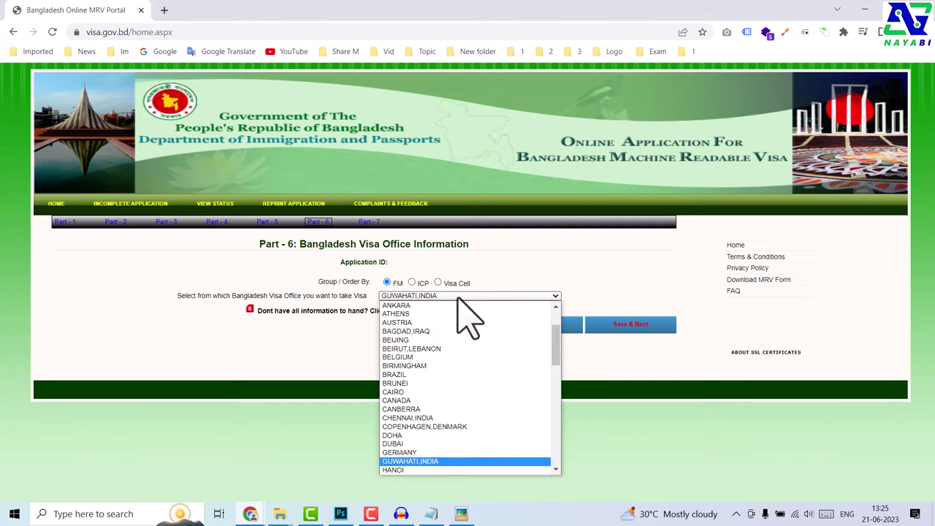
click(459, 298)
click(459, 299)
key(d)
key(o)
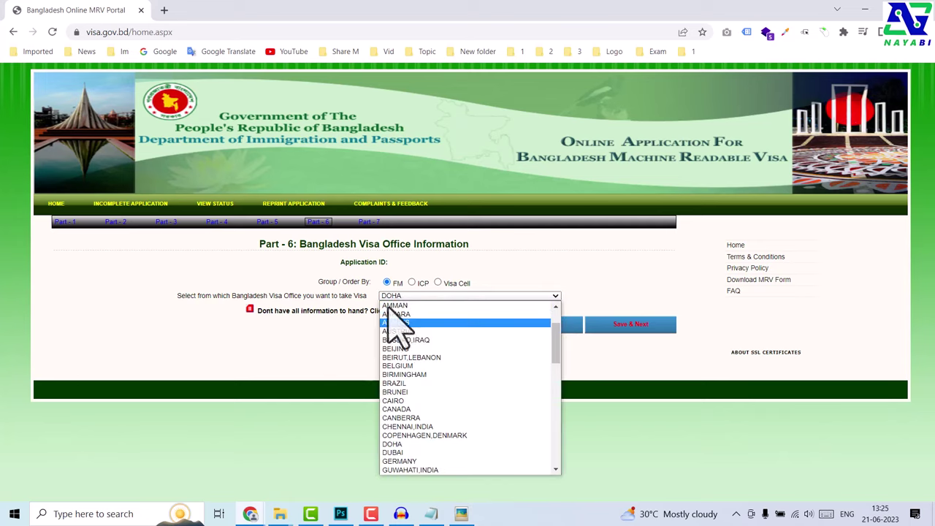
Set the Bangladesh visa office to KOLKATA and save Part 6 to continue to the document check list.
click(403, 297)
click(404, 299)
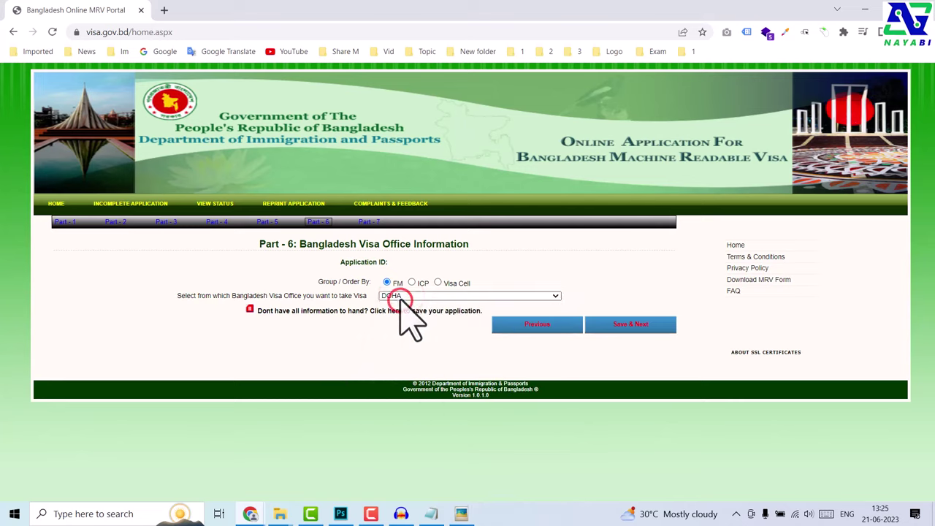
key(k)
key(o)
click(404, 300)
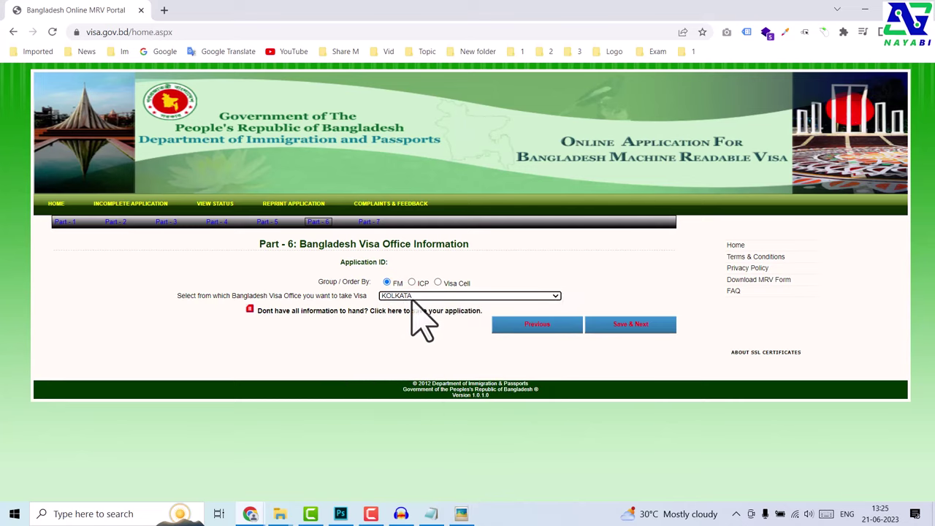
click(630, 326)
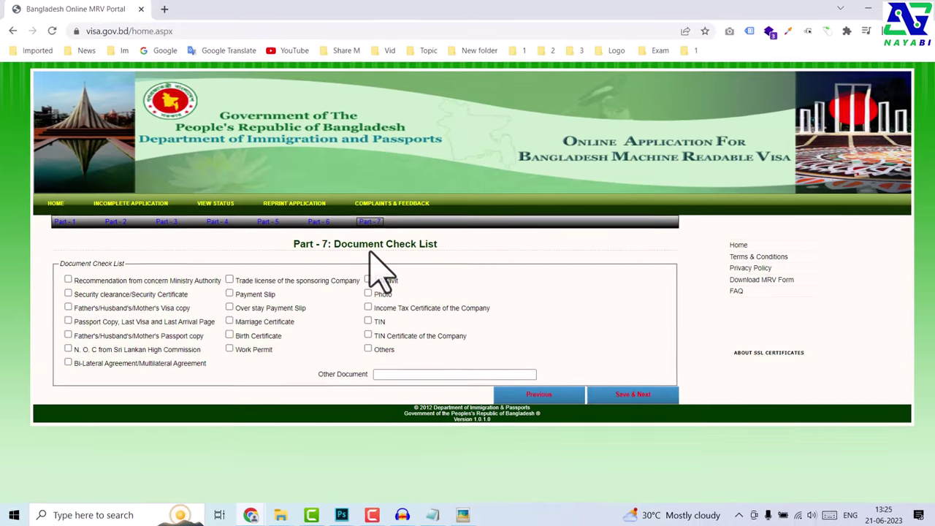